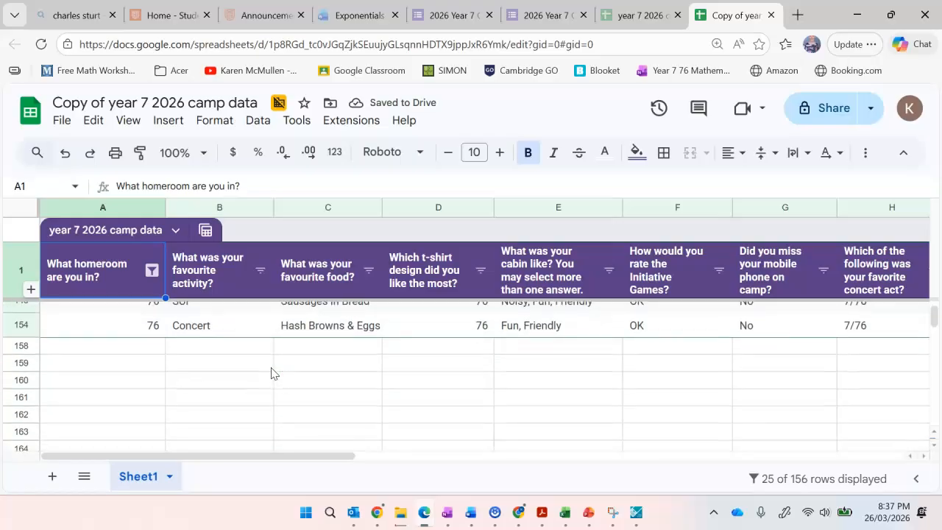
scroll(270, 373, "up", 3)
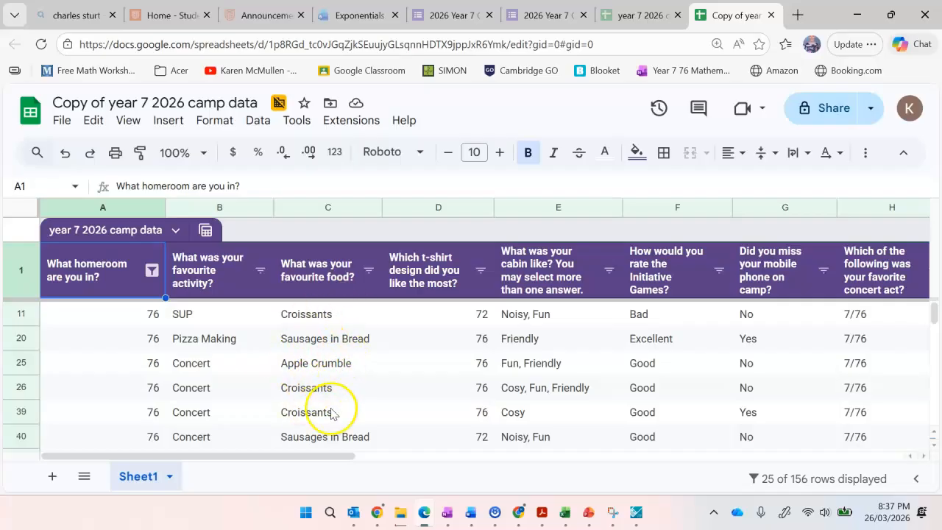
Sort the table rows A to Z by the "What was your favourite food?" column and review the sorted answers.
left_click(367, 272)
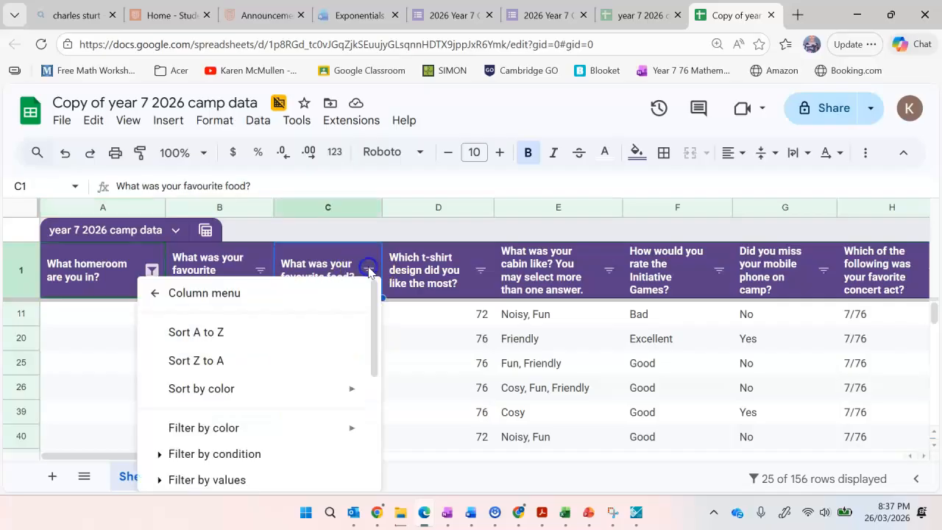
left_click(287, 334)
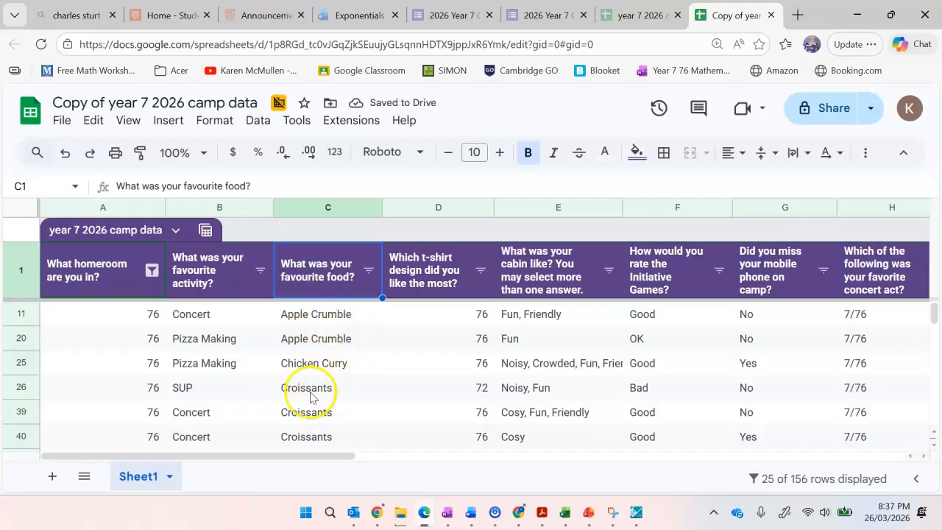
scroll(310, 397, "down", 1)
scroll(305, 324, "up", 1)
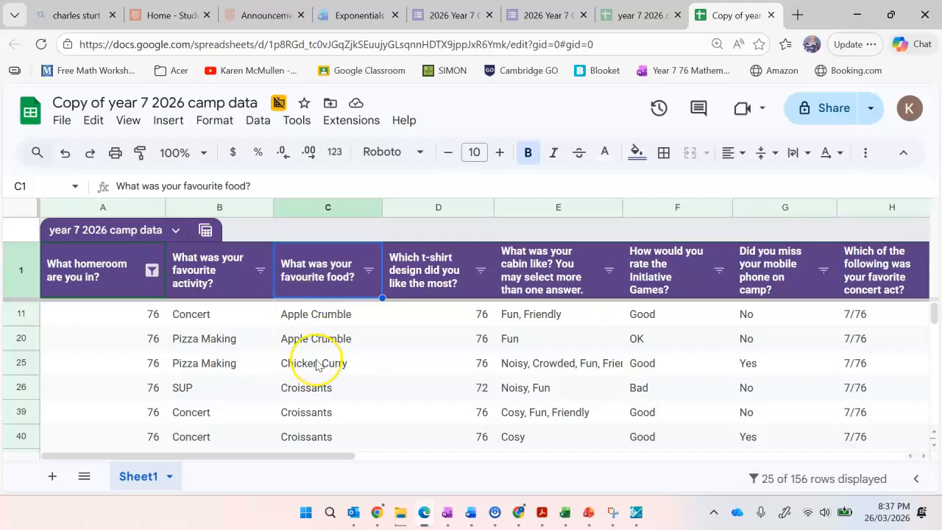
scroll(316, 365, "down", 5)
scroll(316, 365, "down", 3)
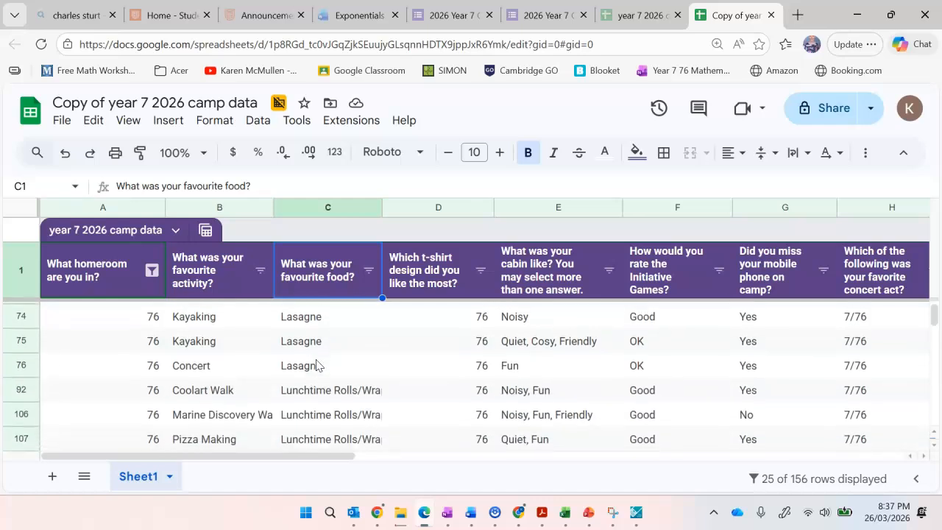
scroll(317, 365, "down", 1)
scroll(316, 365, "up", 2)
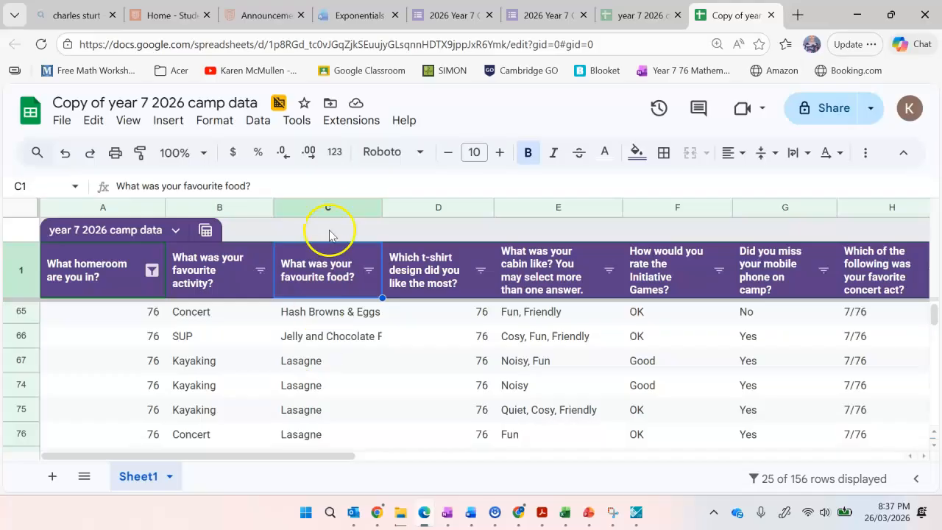
Insert a chart based on the whole favourite food column C and look over its bars and labels.
left_click(328, 209)
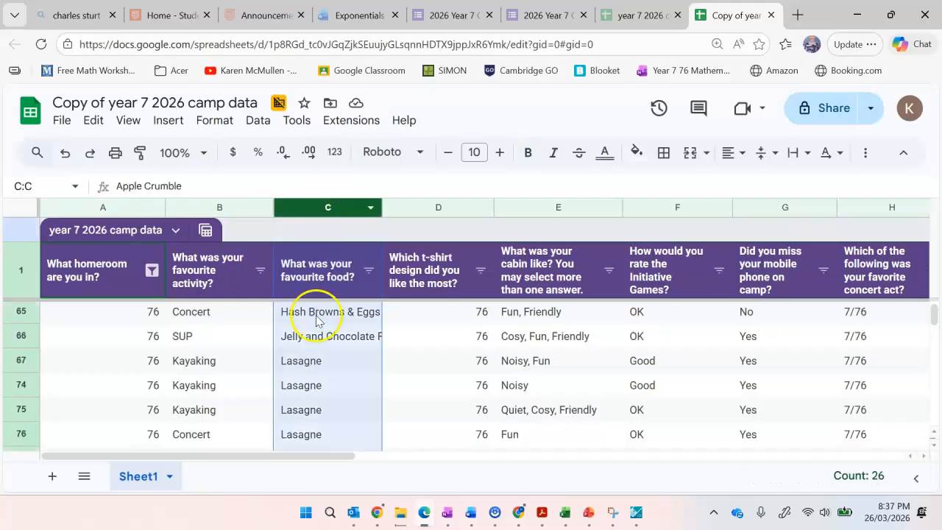
left_click(170, 122)
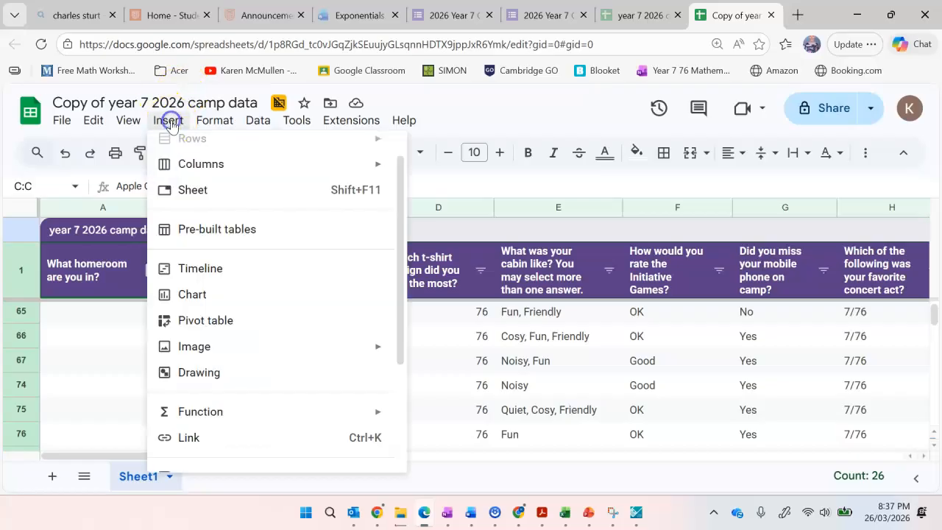
left_click(193, 294)
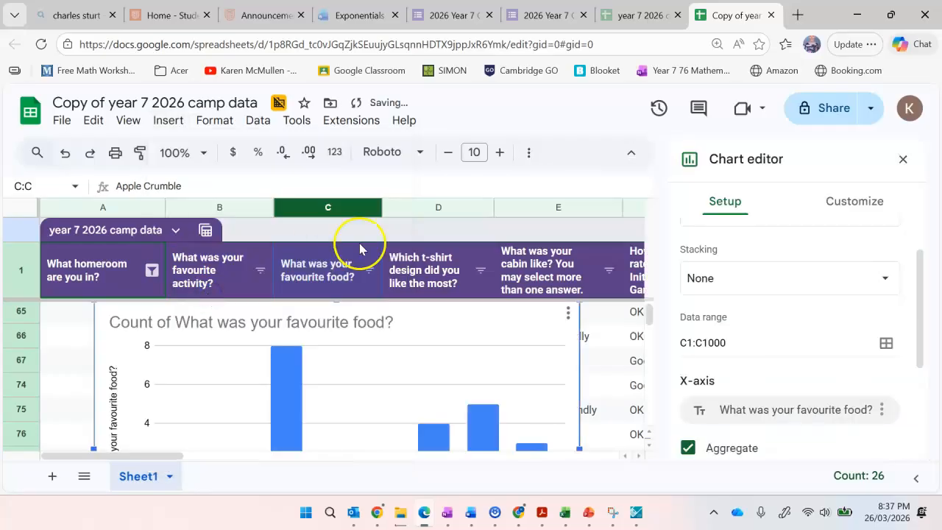
scroll(499, 212, "down", 2)
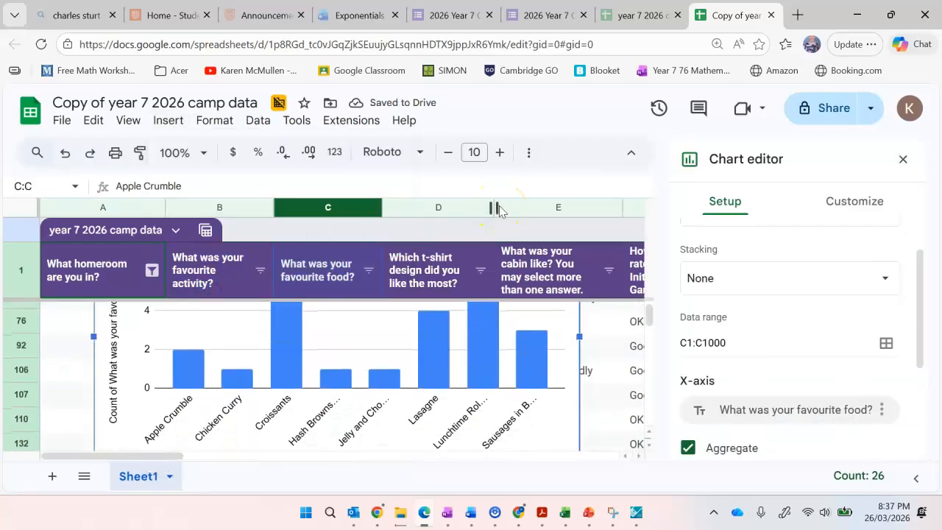
scroll(476, 409, "down", 1)
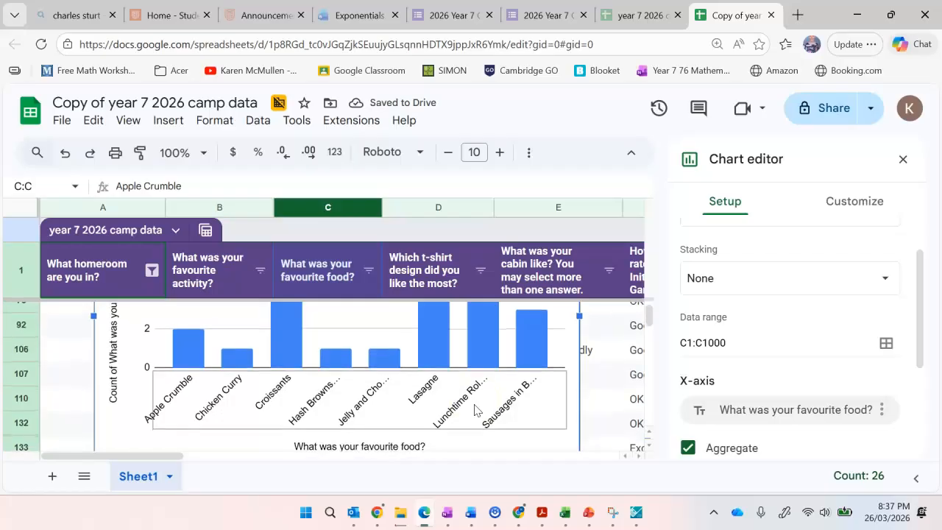
scroll(475, 411, "up", 1)
scroll(475, 409, "up", 2)
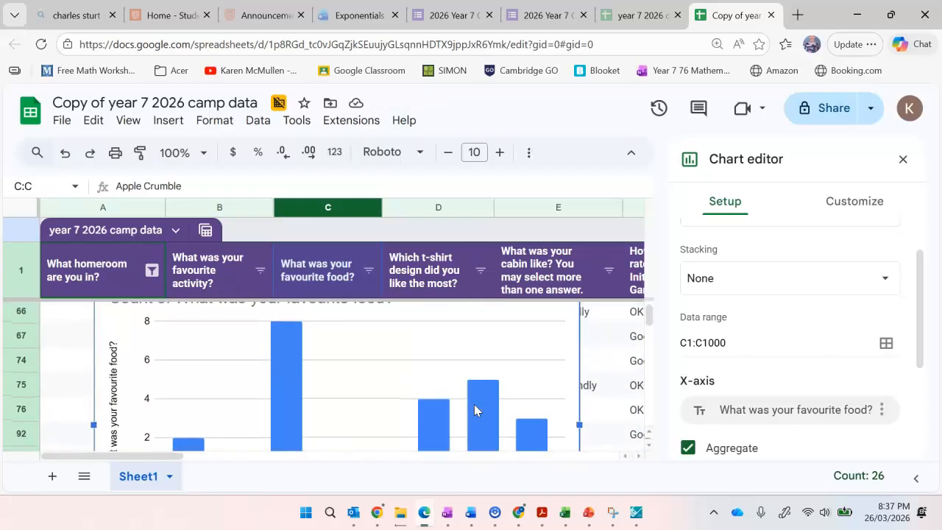
scroll(475, 410, "up", 1)
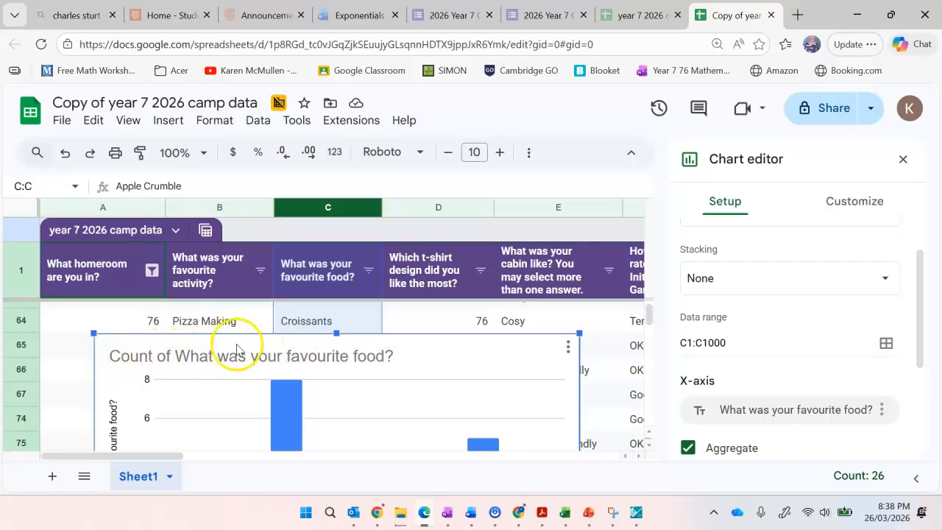
Change the chart title to "7/76's Favourite Food at Camp".
left_click(398, 359)
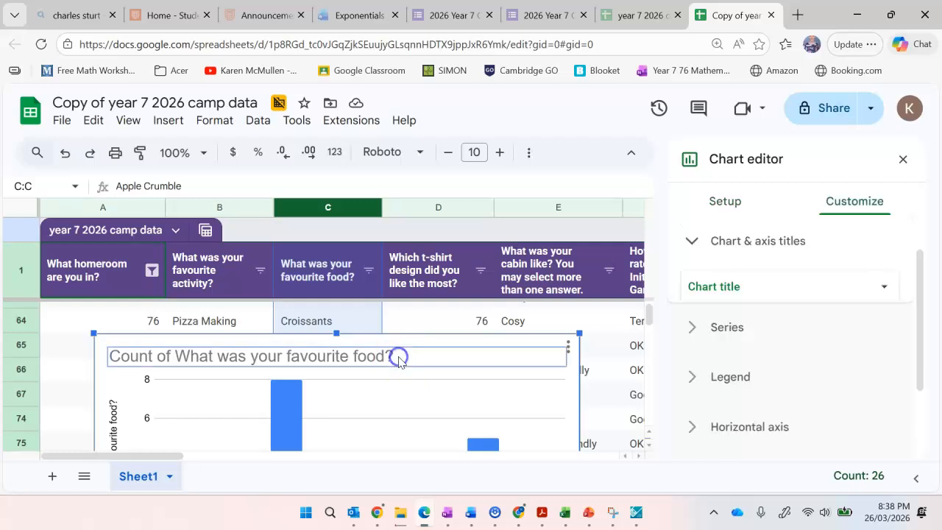
double_click(387, 357)
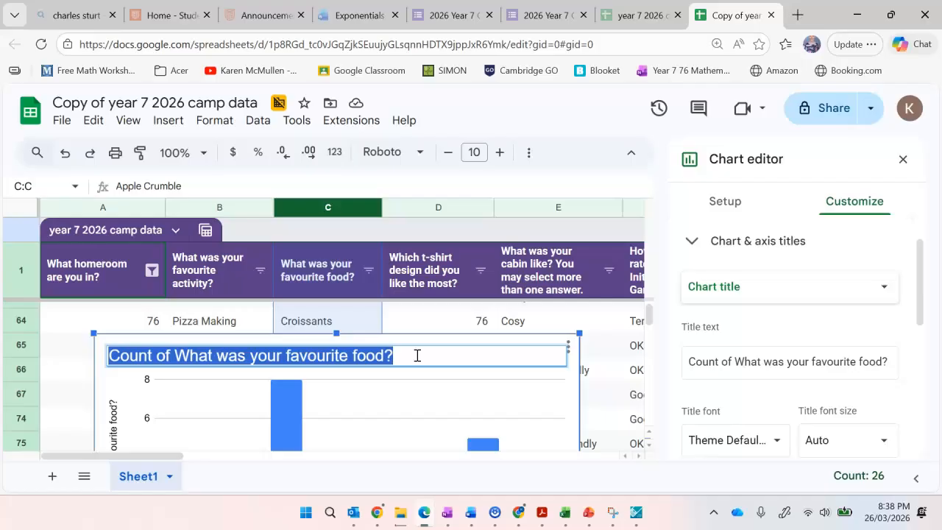
type("7/76's Favourite Food at Camp")
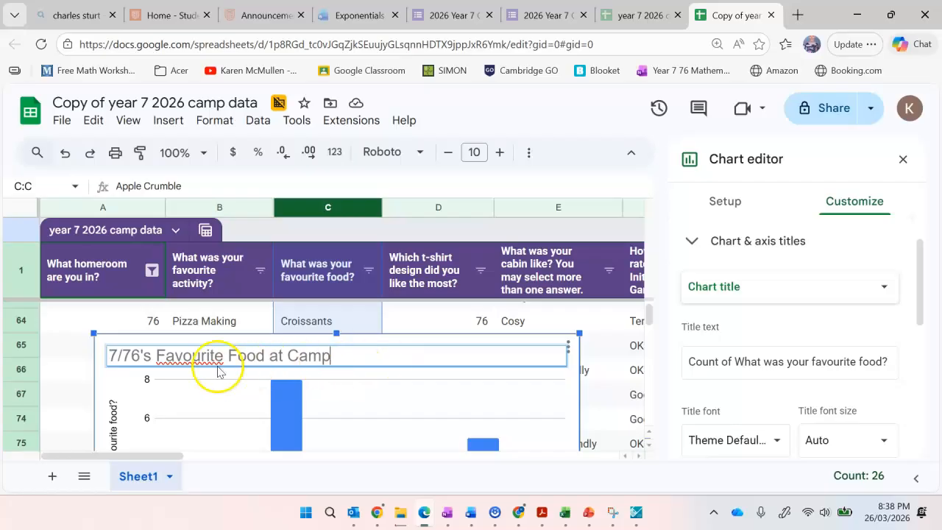
left_click(389, 391)
Replace the chart's vertical axis title with "Frequency".
scroll(368, 407, "down", 4)
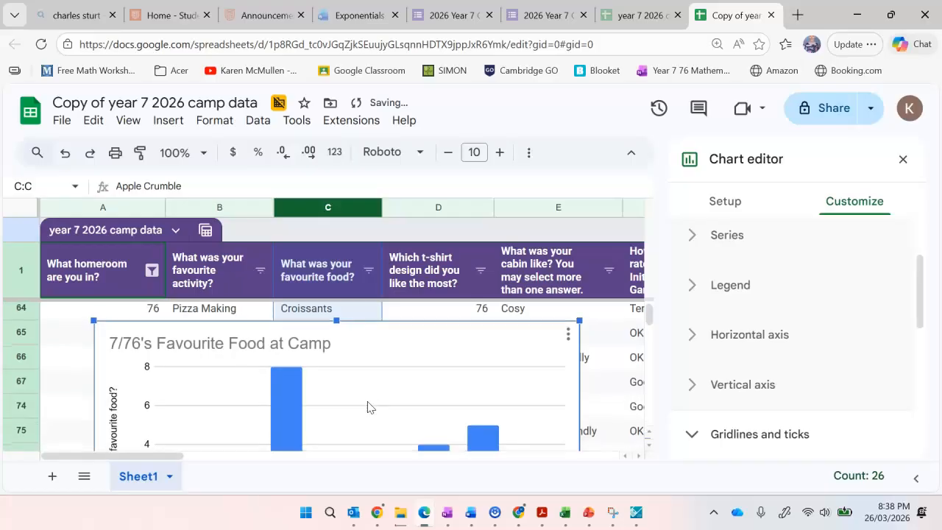
scroll(369, 407, "down", 1)
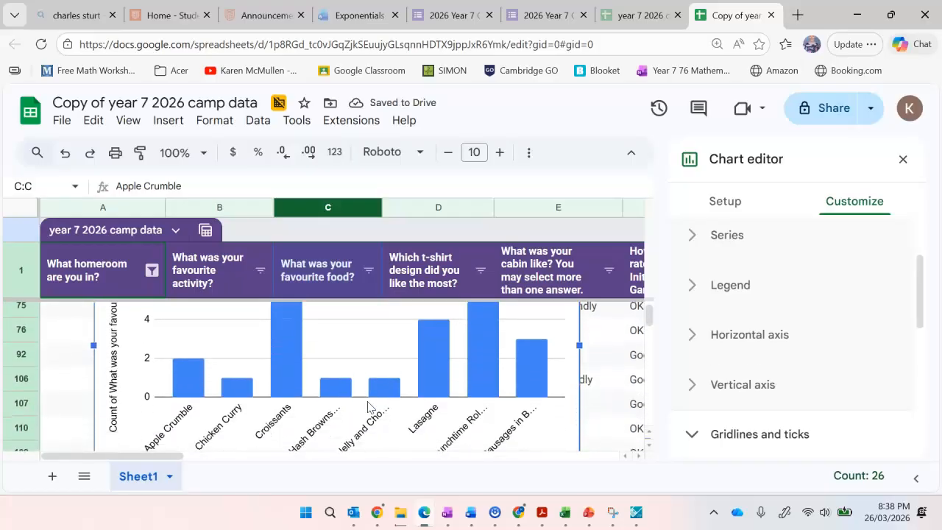
scroll(368, 407, "up", 1)
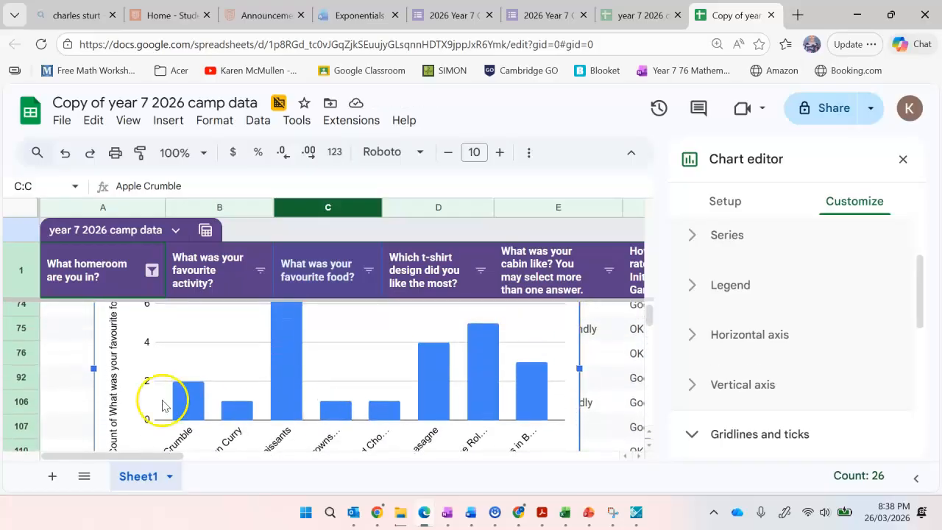
left_click(116, 385)
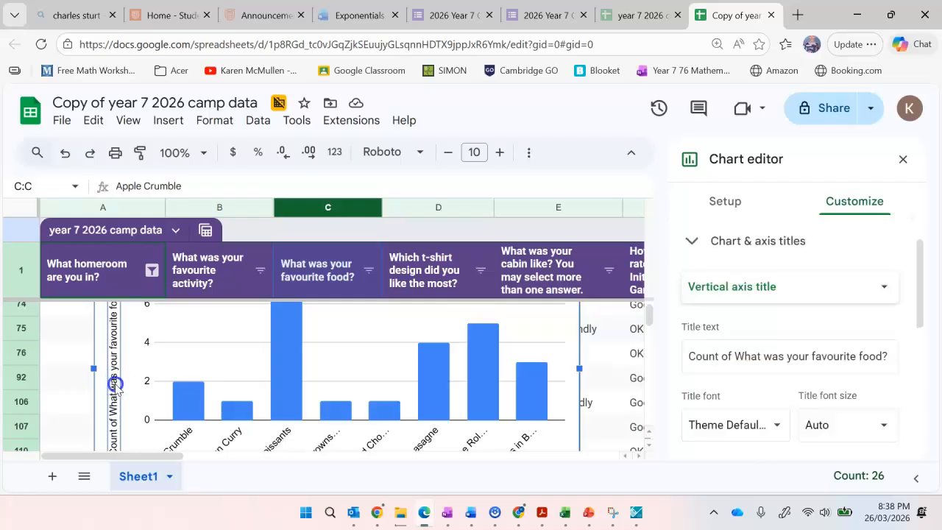
left_click(115, 384)
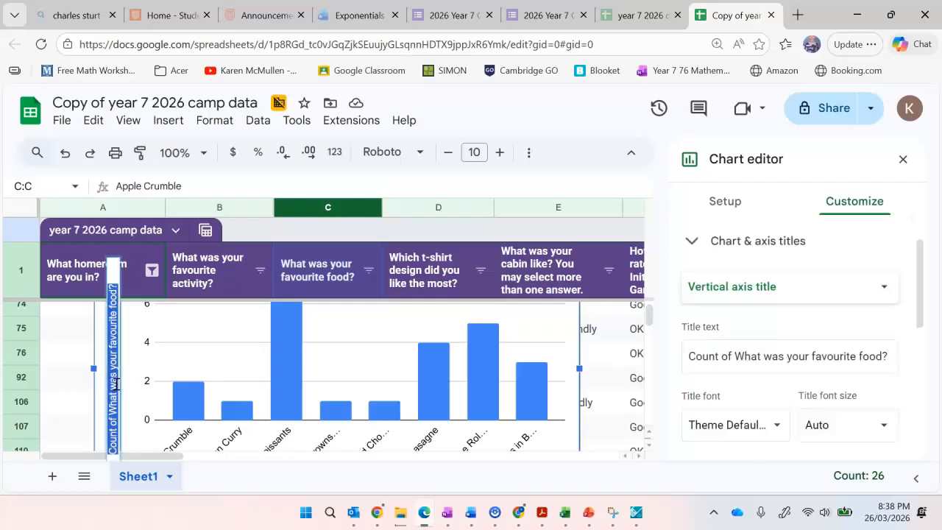
key("BackSpace")
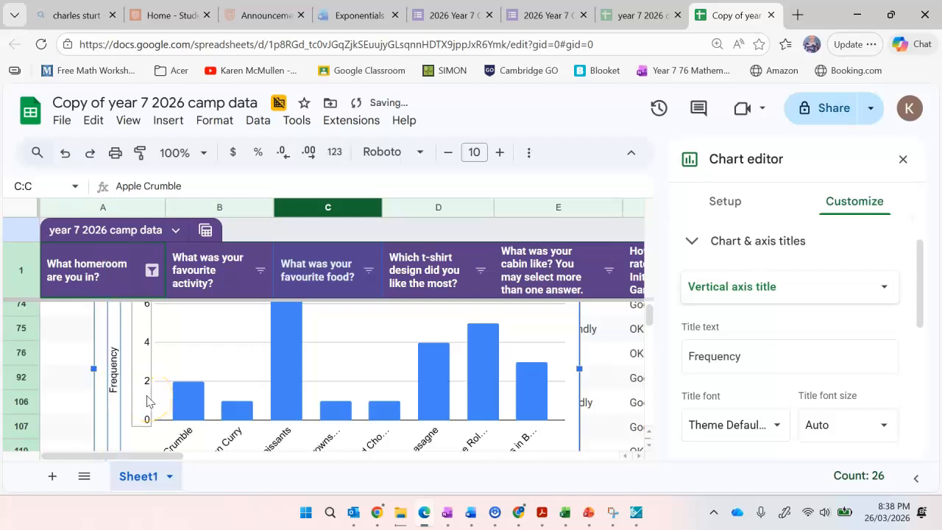
Replace the chart's horizontal axis title with "Food type".
scroll(344, 352, "down", 3)
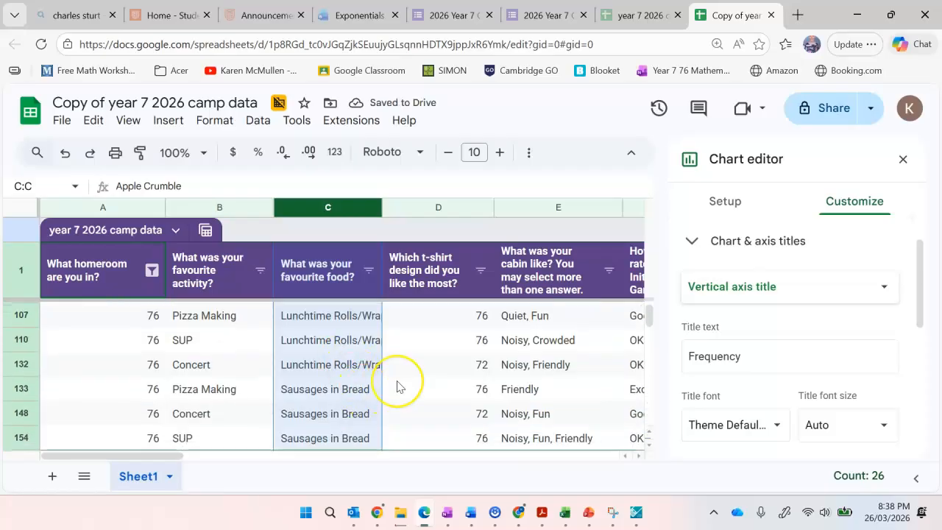
scroll(393, 385, "up", 3)
scroll(397, 386, "down", 1)
scroll(397, 386, "down", 1)
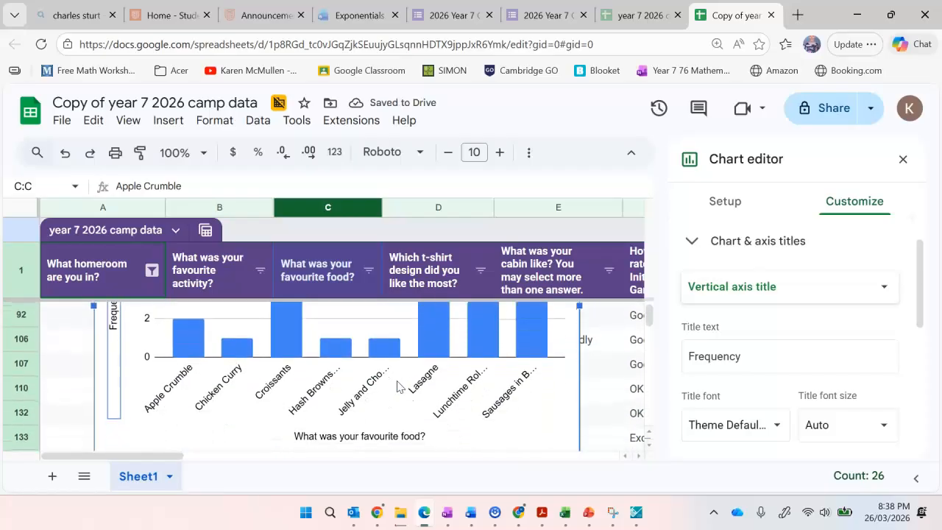
double_click(361, 435)
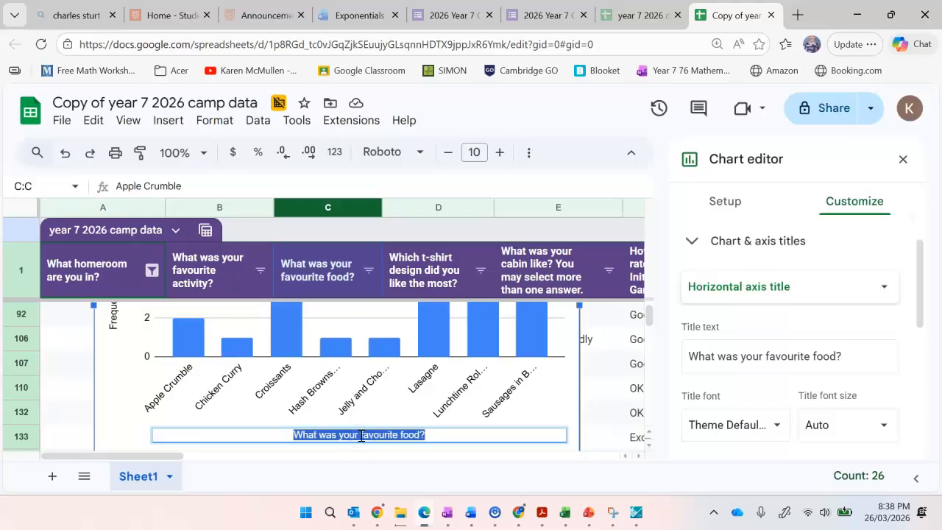
type("Food ty")
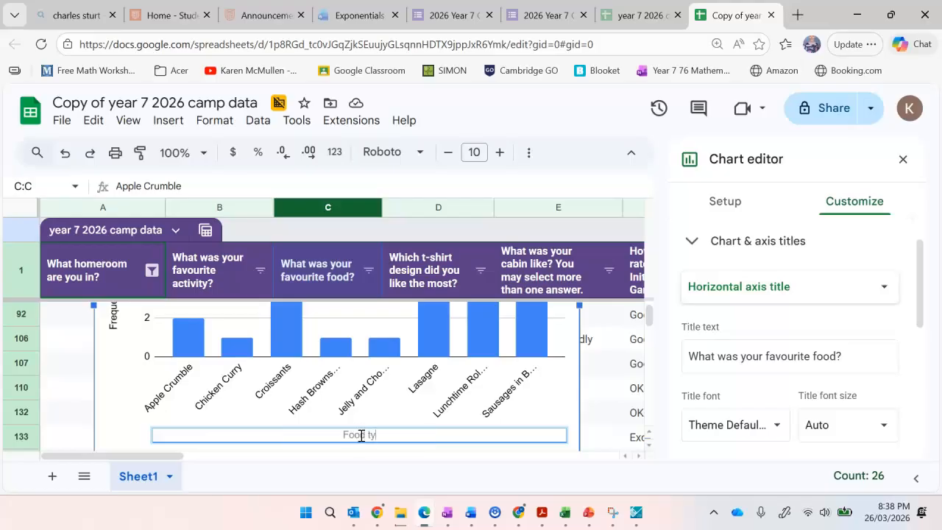
type("pe")
left_click(238, 395)
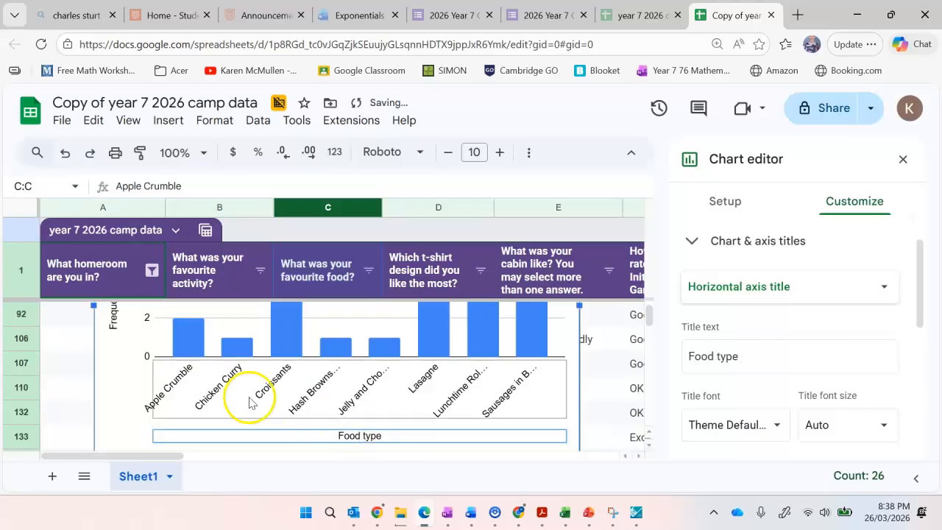
Set the text colour of the chart's horizontal axis title to purple.
scroll(237, 390, "up", 3)
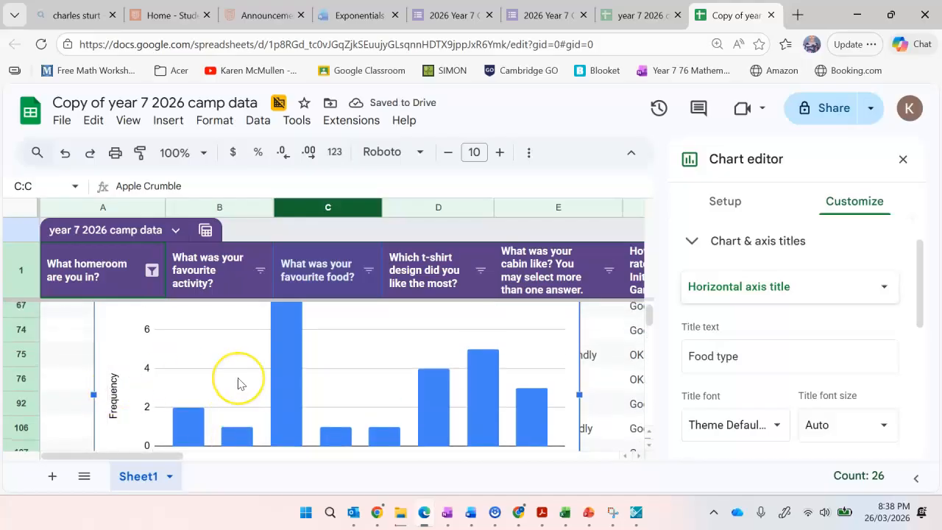
scroll(231, 378, "down", 1)
scroll(238, 382, "up", 1)
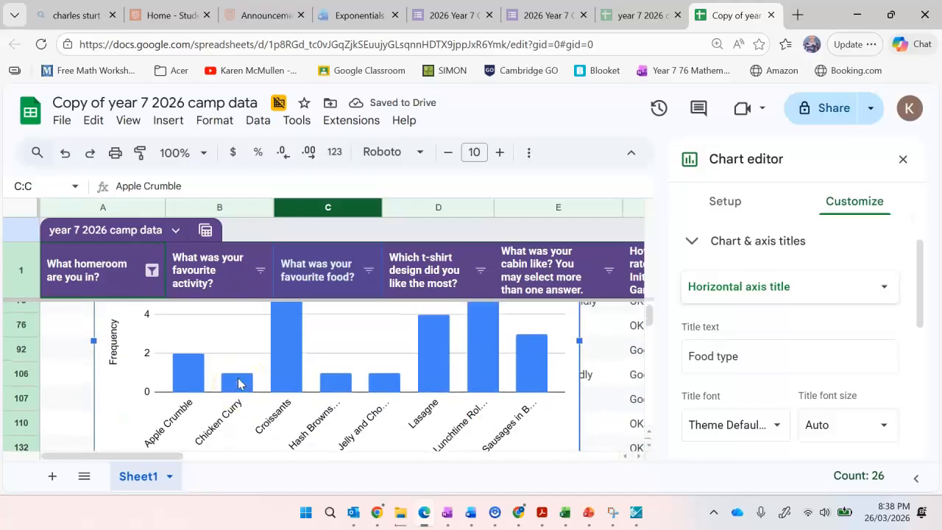
scroll(238, 383, "up", 1)
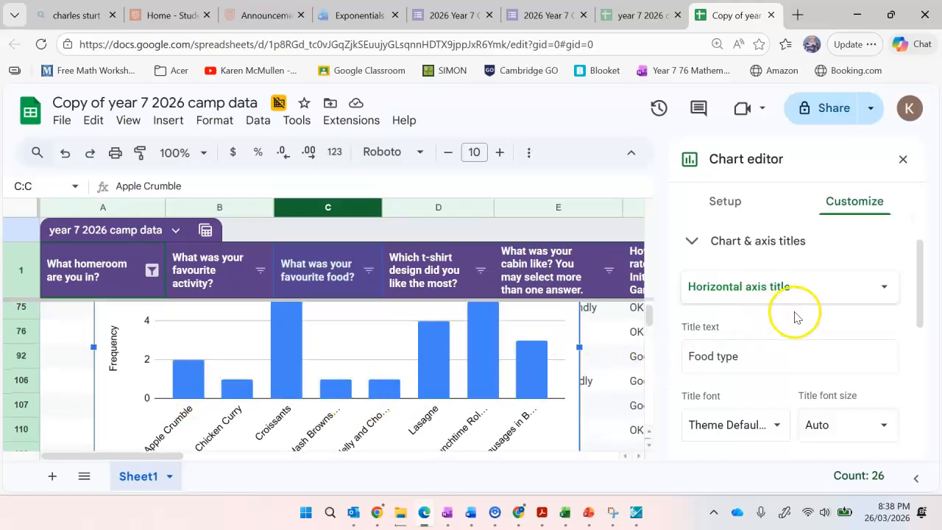
scroll(794, 317, "down", 3)
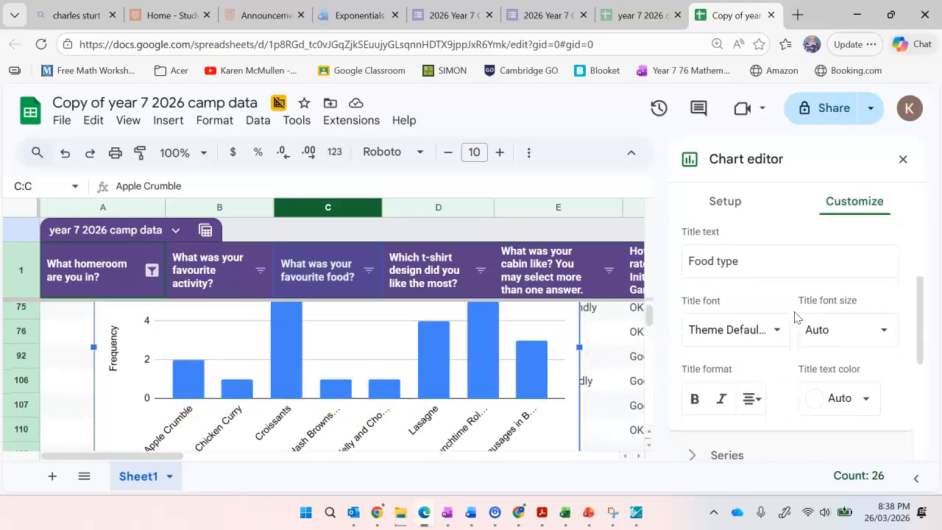
left_click(870, 360)
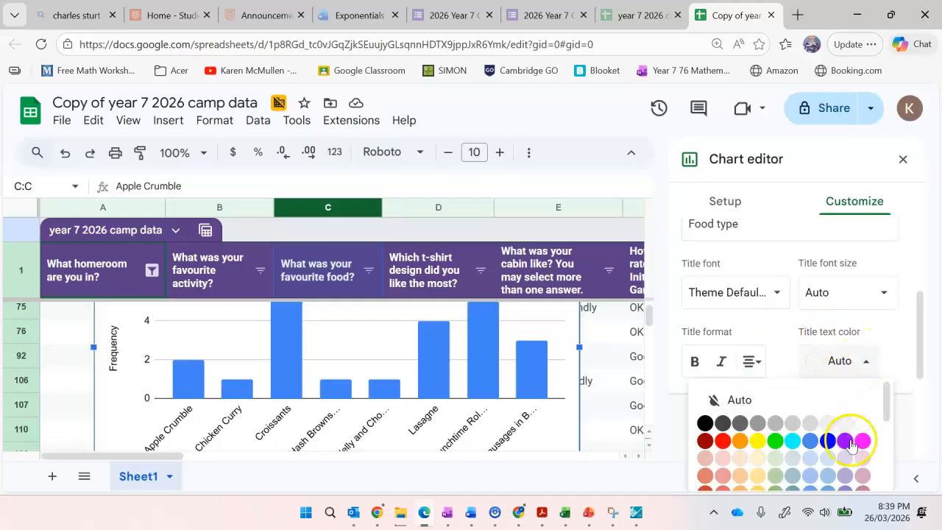
left_click(849, 443)
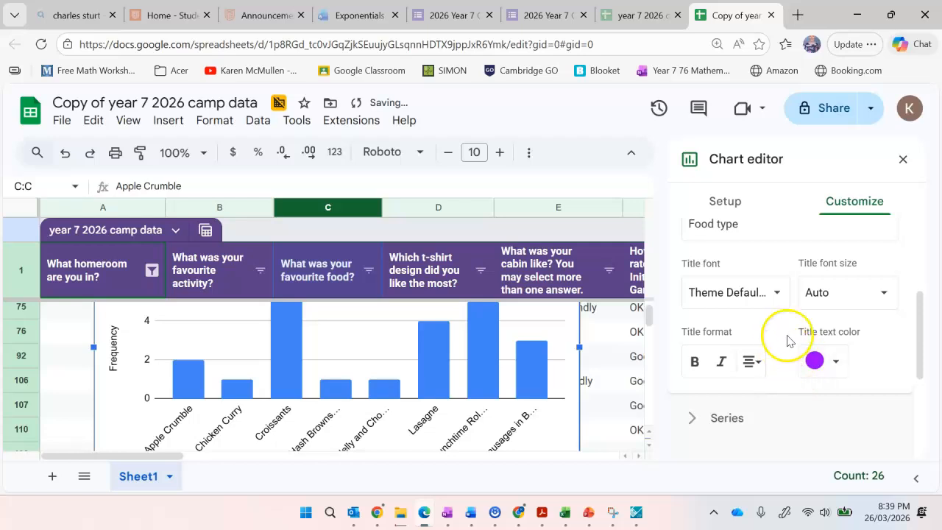
scroll(379, 412, "up", 4)
scroll(352, 403, "down", 1)
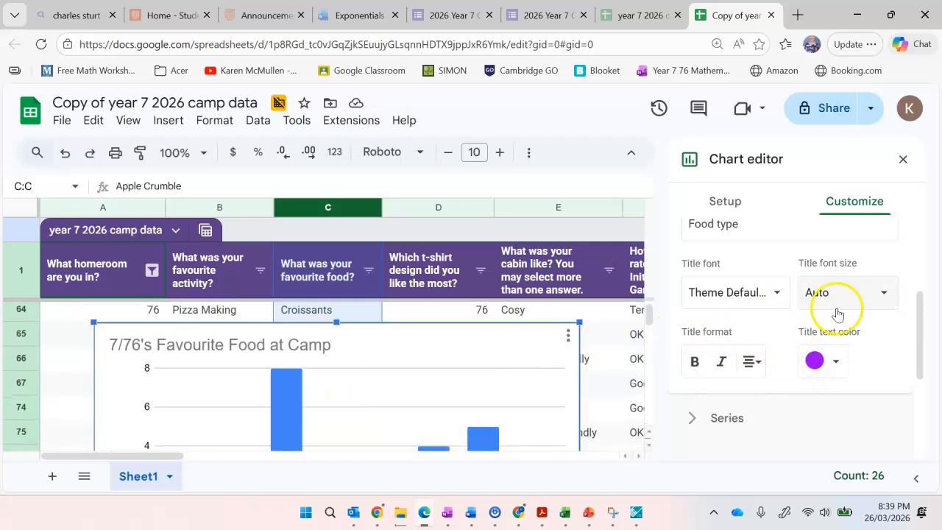
scroll(871, 329, "down", 3)
scroll(873, 337, "up", 5)
scroll(871, 337, "up", 1)
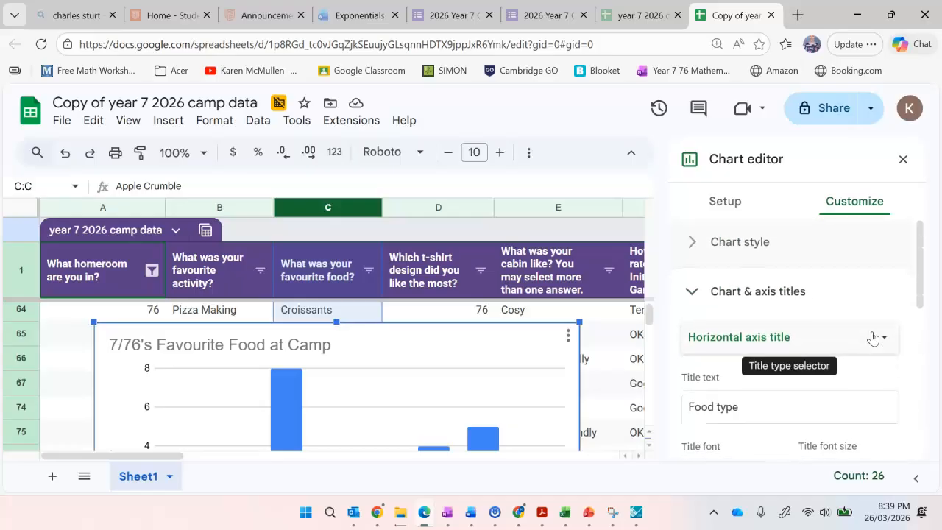
Set the chart's background colour to light yellow in the chart style settings.
left_click(696, 244)
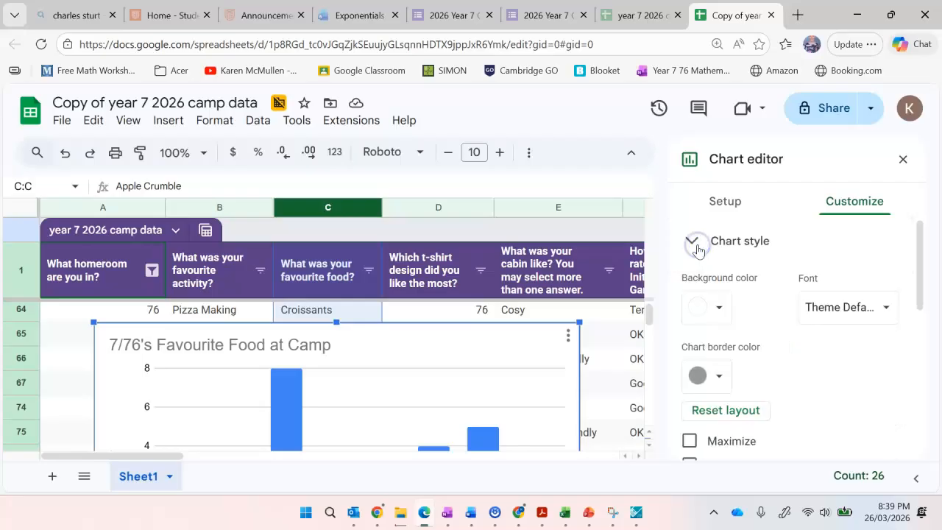
left_click(720, 309)
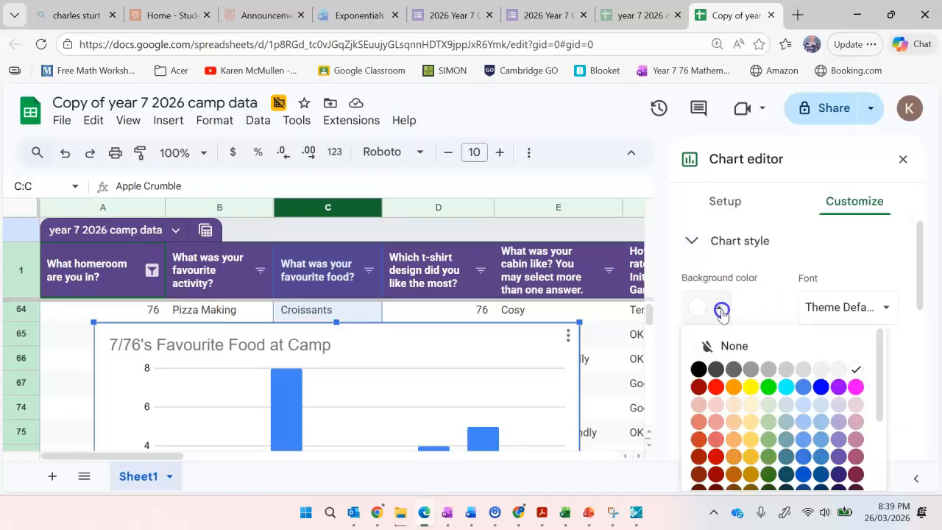
left_click(755, 404)
scroll(802, 361, "down", 1)
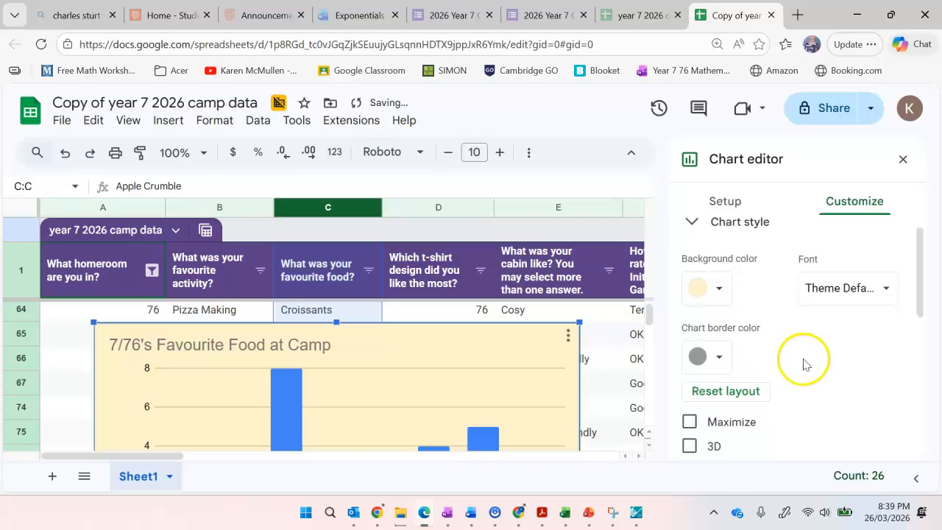
Set the chart's border colour to cyan and its font to Wide.
left_click(715, 357)
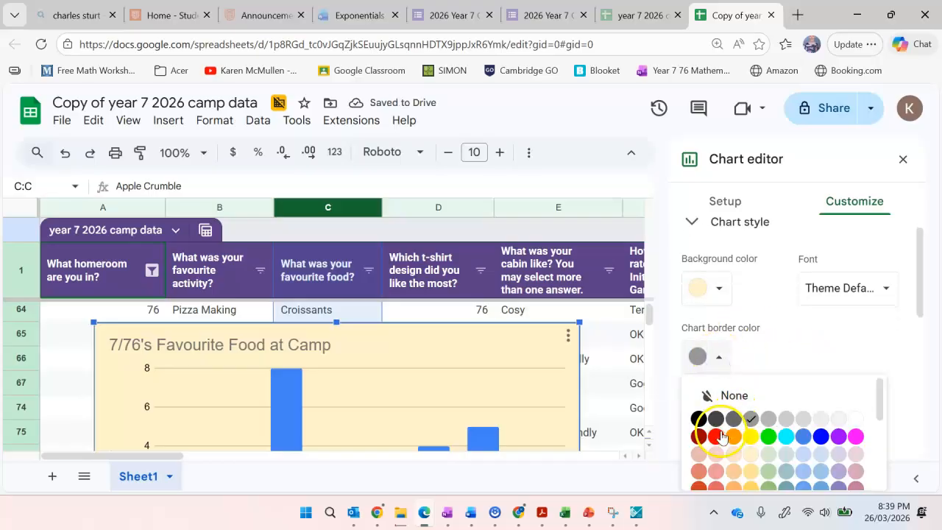
left_click(788, 437)
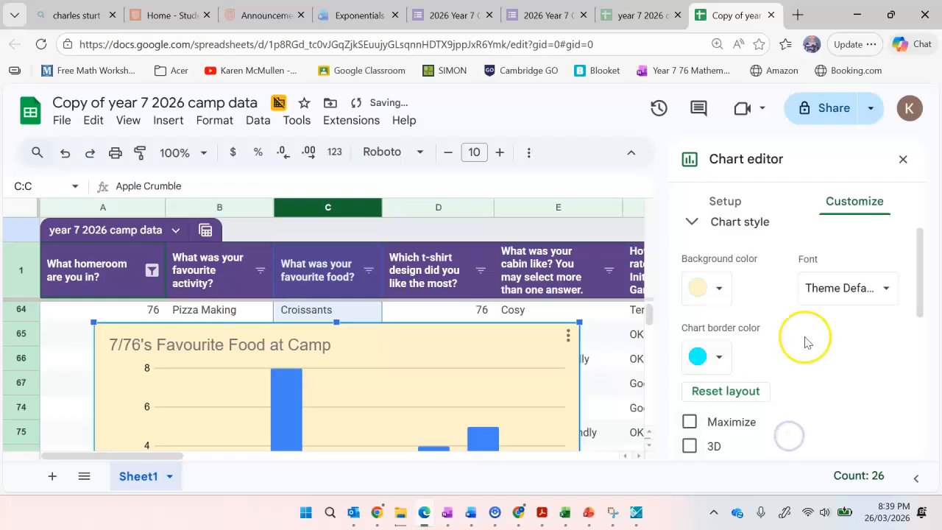
scroll(805, 337, "down", 1)
scroll(805, 342, "up", 1)
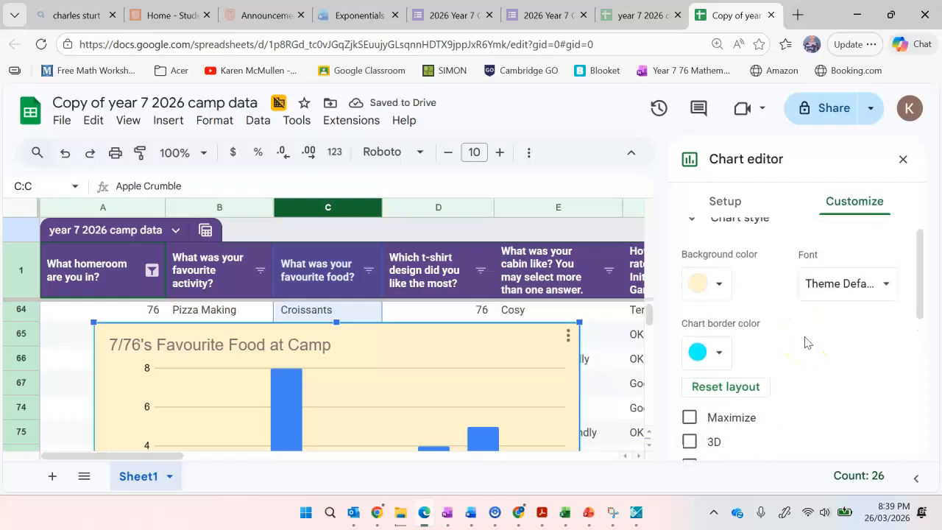
left_click(874, 287)
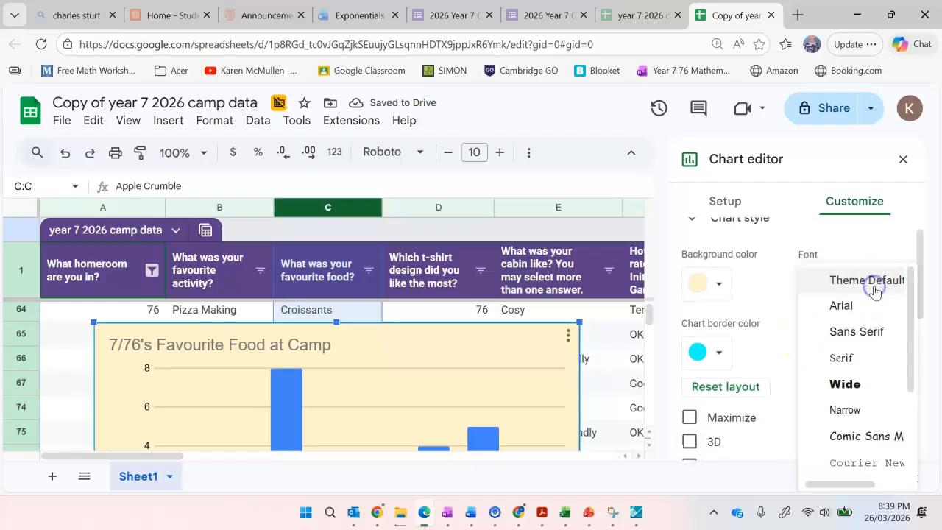
left_click(856, 389)
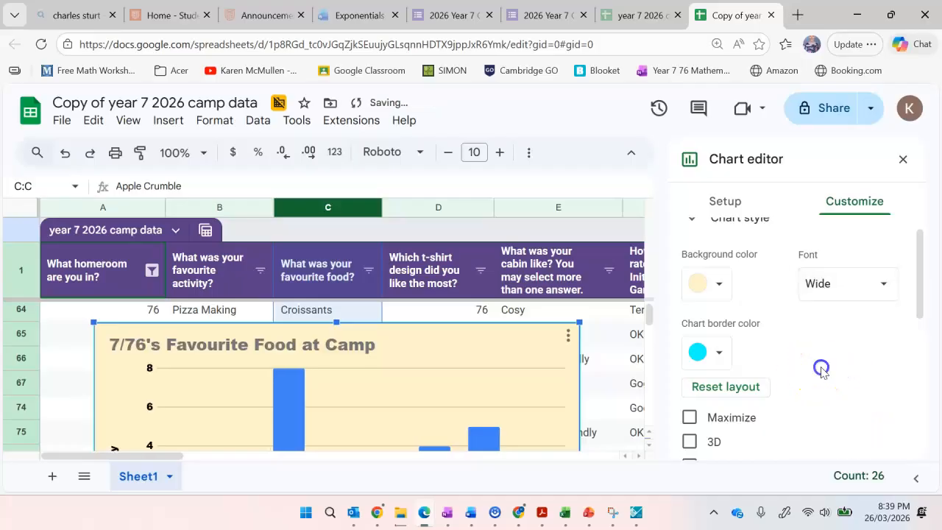
Examine the formatting options for the chart's axis titles and check the bars, food labels and horizontal axis title.
scroll(817, 368, "down", 2)
scroll(822, 374, "down", 1)
left_click(695, 362)
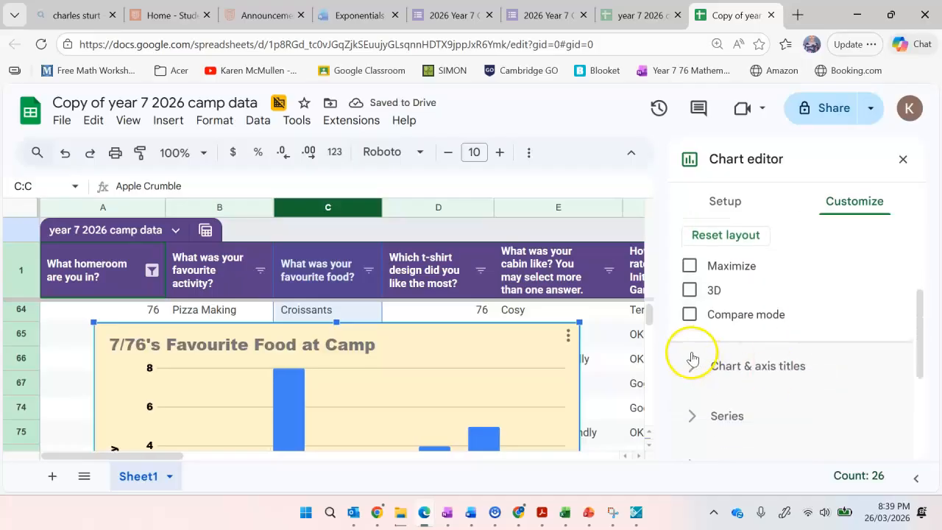
scroll(778, 295, "up", 2)
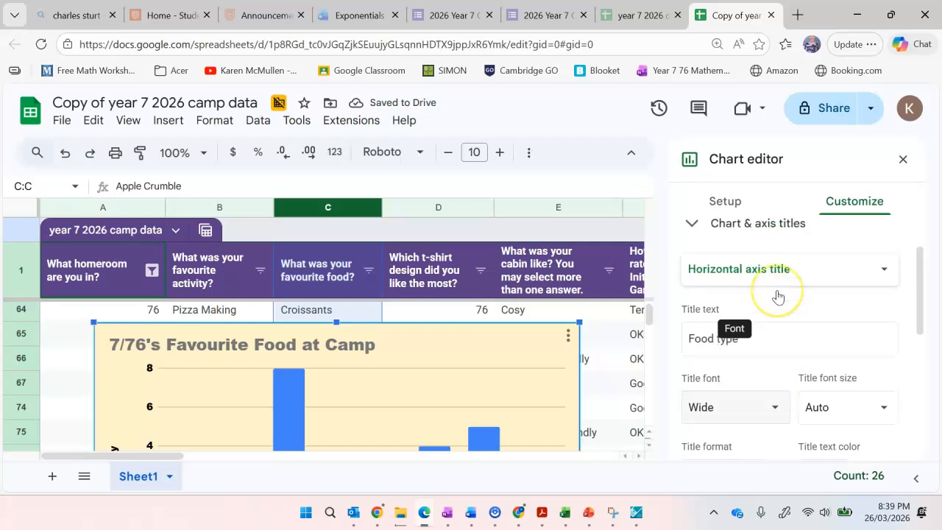
scroll(777, 295, "down", 1)
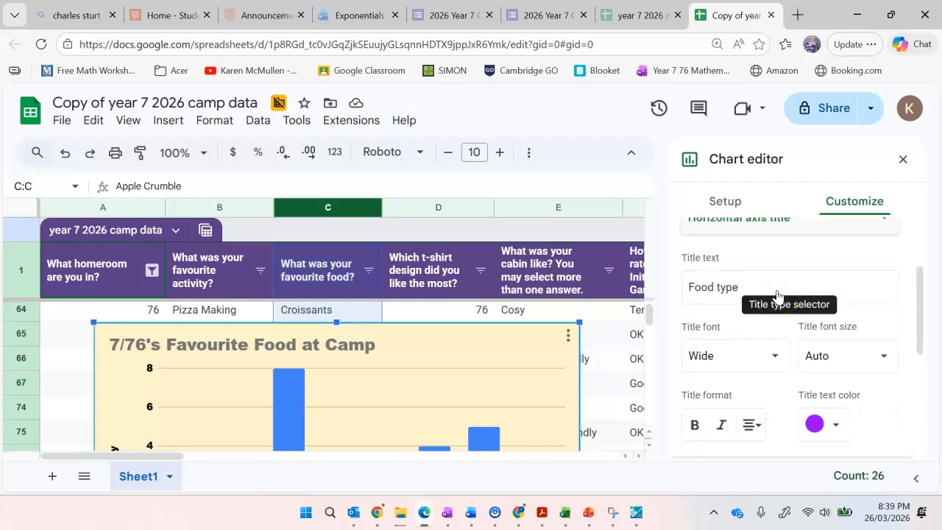
scroll(777, 289, "up", 1)
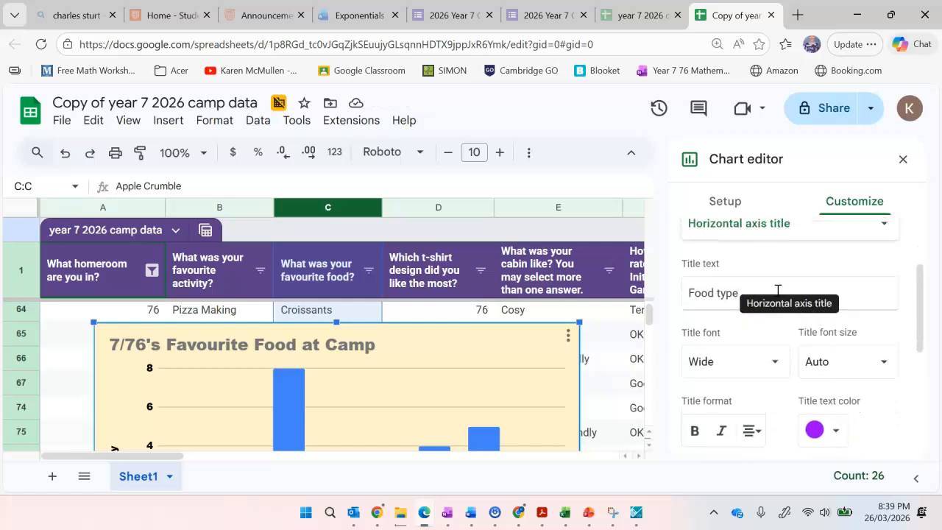
scroll(777, 290, "down", 2)
scroll(482, 389, "down", 3)
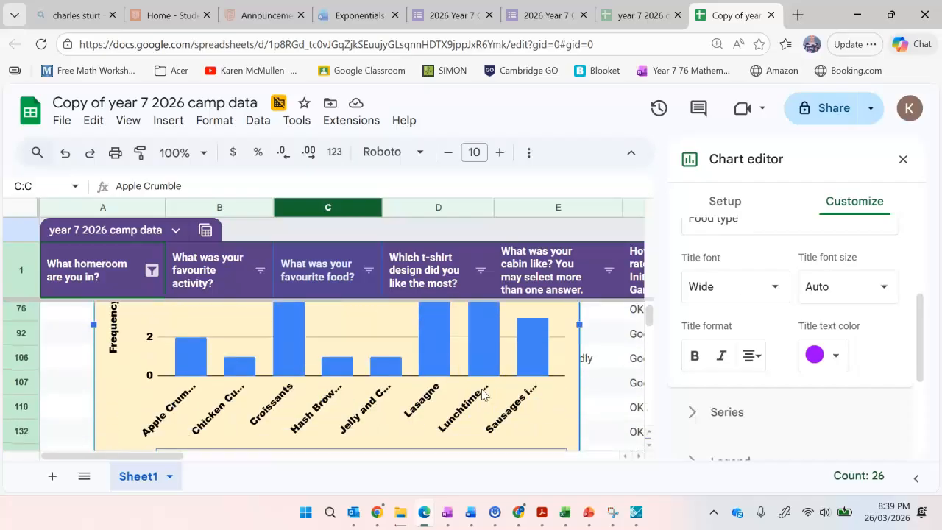
scroll(482, 393, "down", 5)
scroll(420, 389, "up", 5)
scroll(425, 392, "down", 1)
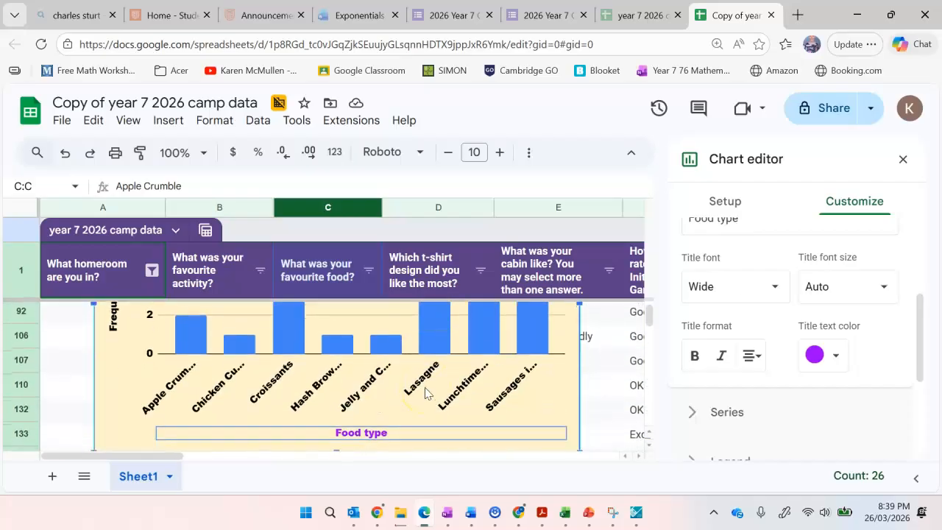
left_click(437, 334)
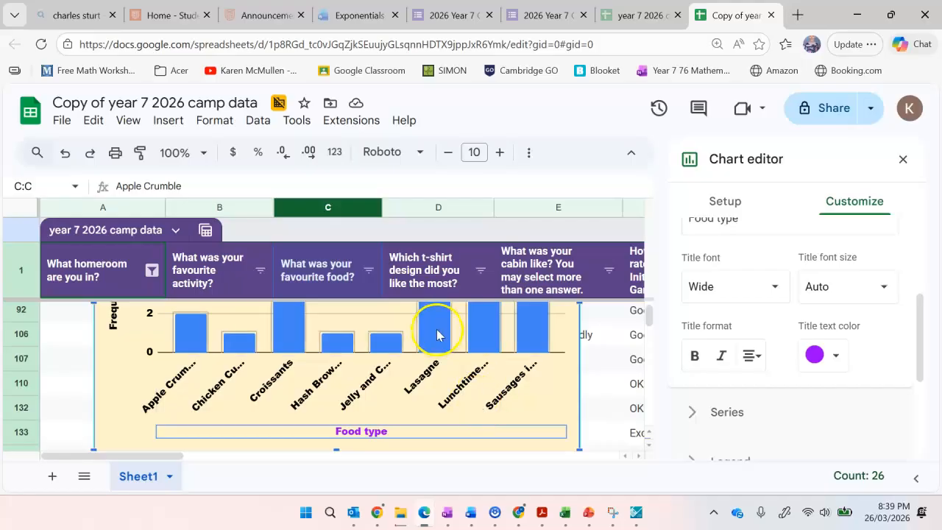
Look through the chart's gridlines and ticks options and the vertical axis scale settings.
scroll(715, 320, "down", 3)
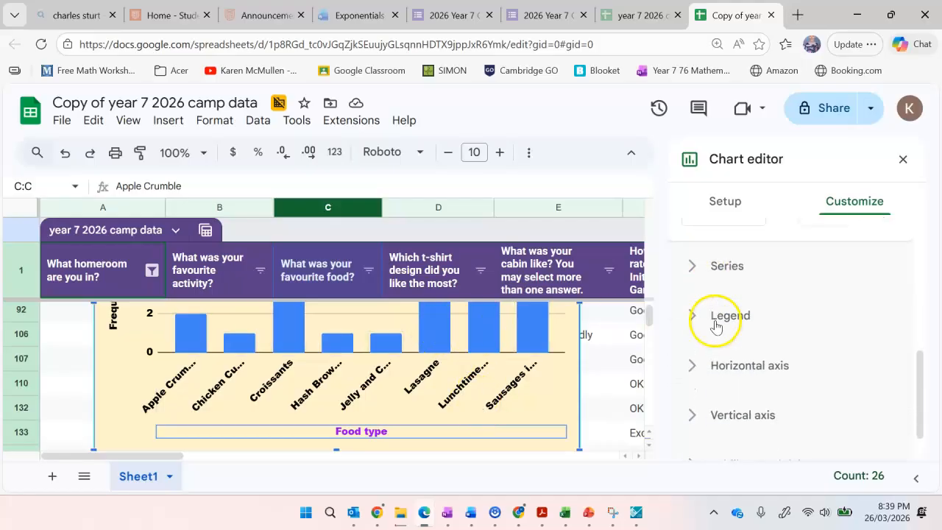
scroll(697, 373, "down", 1)
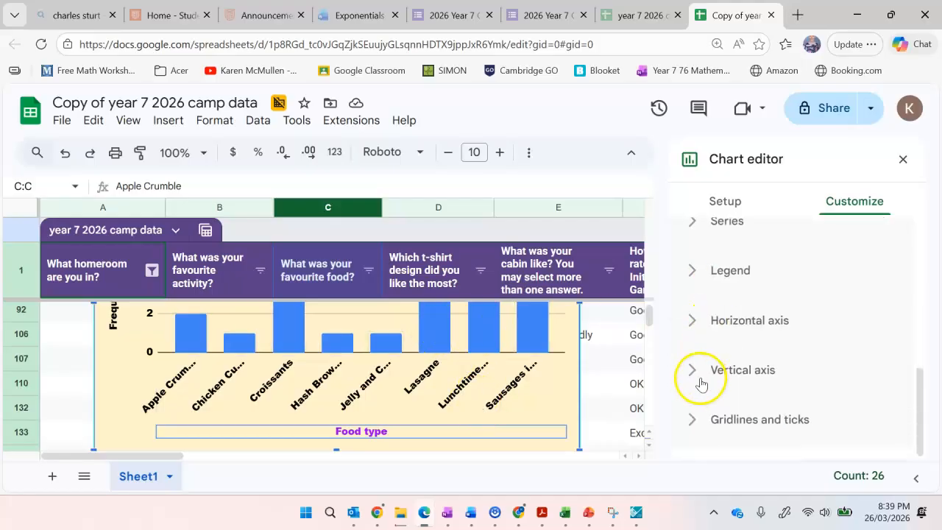
left_click(692, 417)
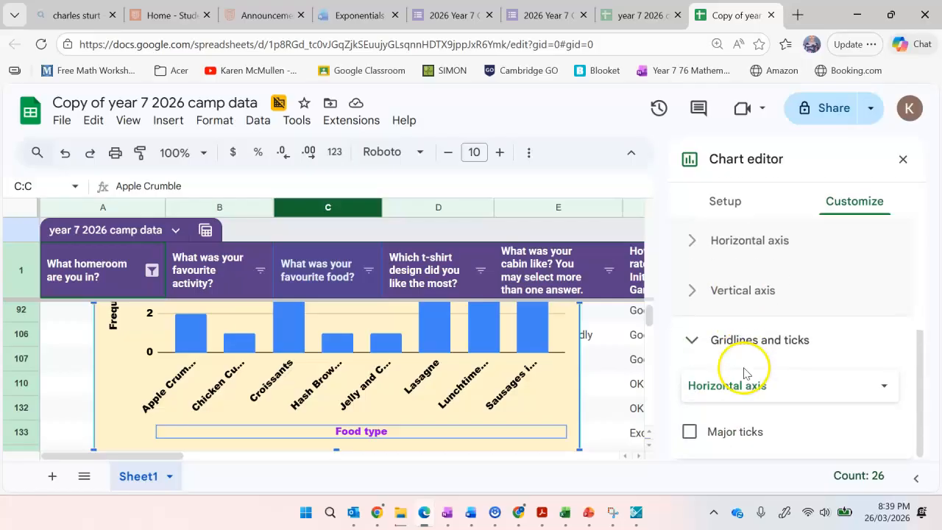
left_click(688, 290)
scroll(732, 302, "down", 2)
scroll(729, 302, "down", 2)
scroll(787, 365, "down", 2)
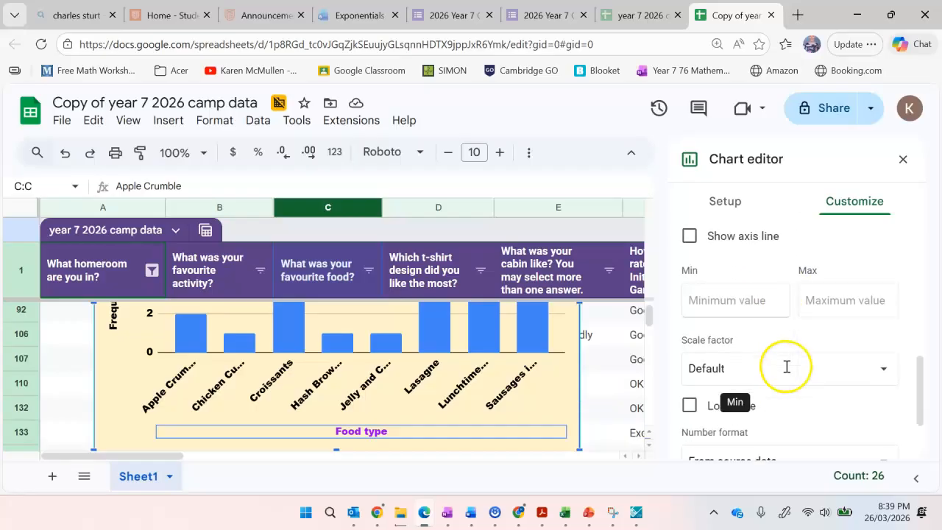
scroll(784, 368, "down", 2)
scroll(784, 370, "up", 2)
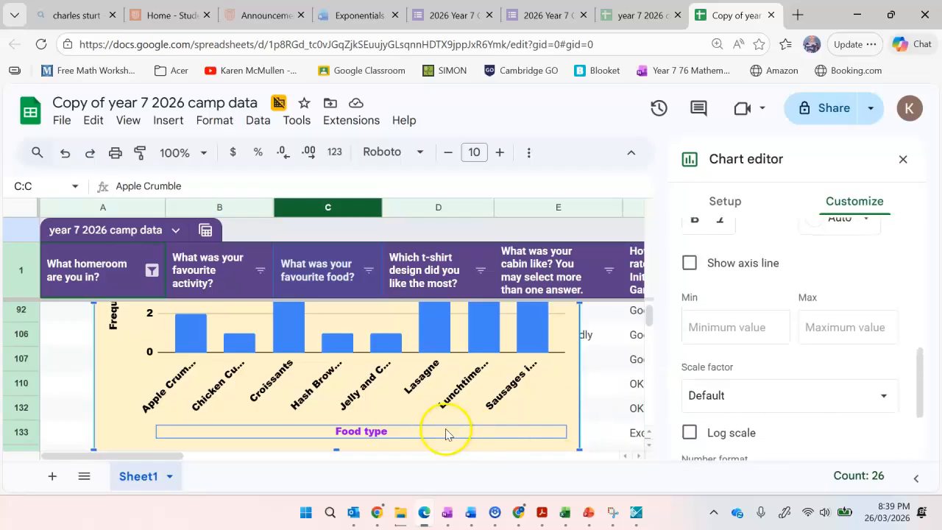
Review the formatted chart from its title and bars down to the food labels and horizontal axis title.
scroll(468, 346, "up", 3)
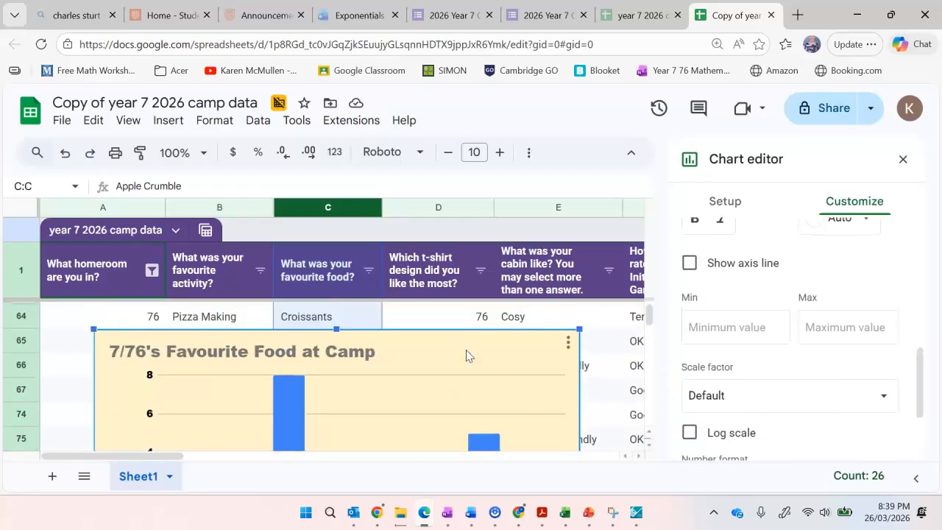
scroll(467, 353, "down", 1)
left_click(289, 340)
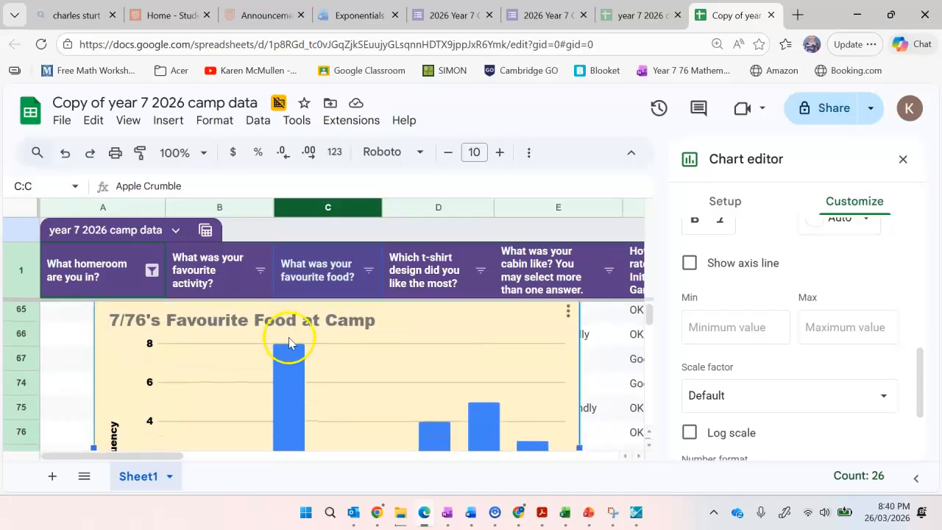
scroll(289, 342, "down", 2)
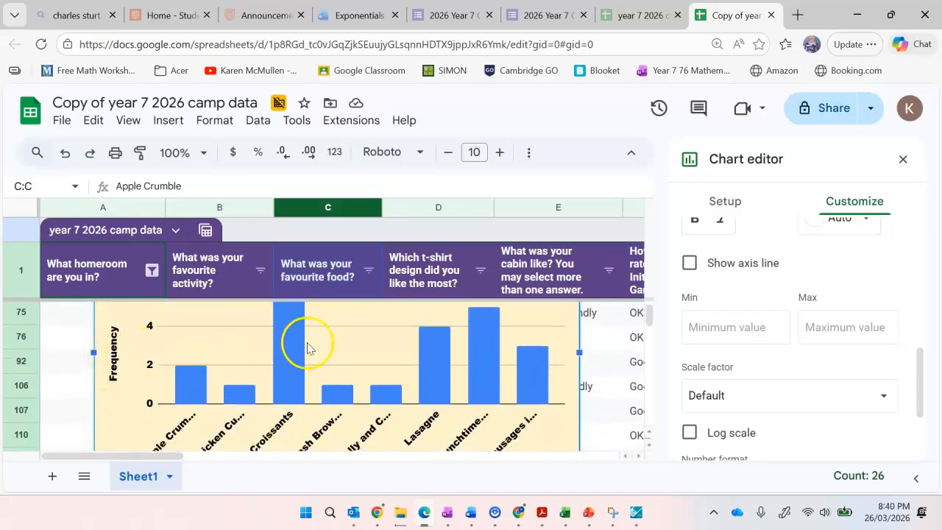
scroll(308, 348, "down", 1)
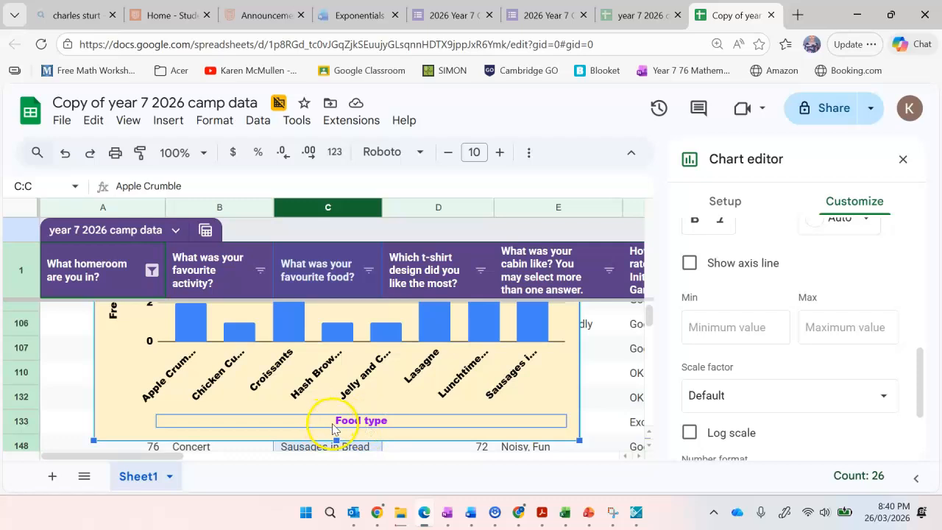
scroll(379, 400, "up", 1)
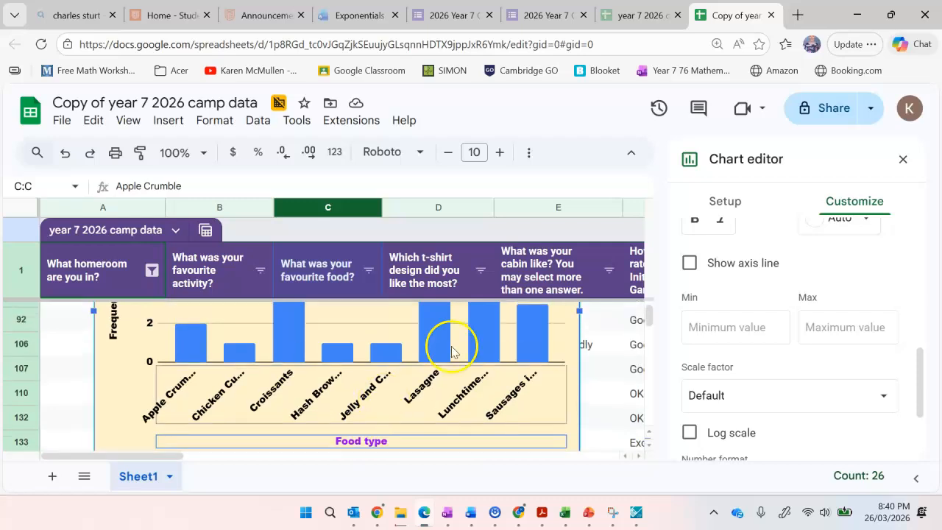
Close the chart editor and move the chart so that it starts in column B around row 66.
left_click(903, 160)
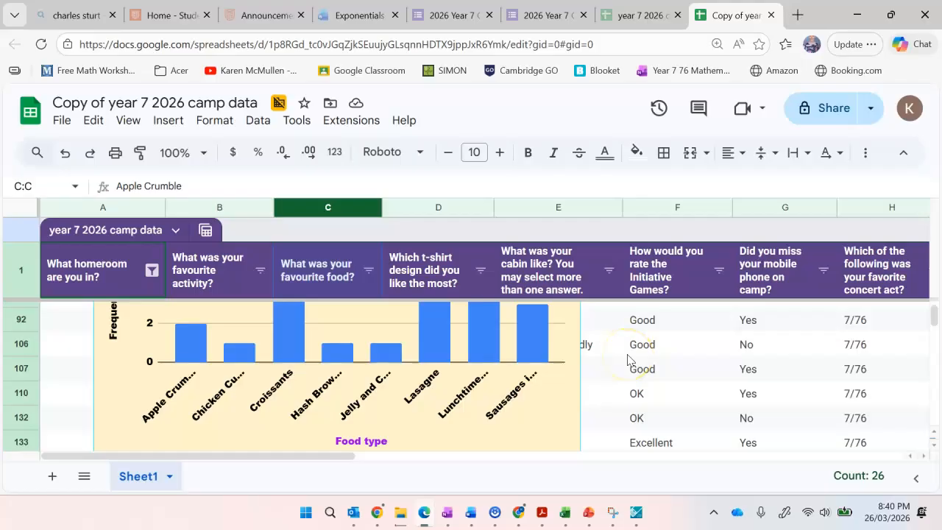
key("ctrl+minus")
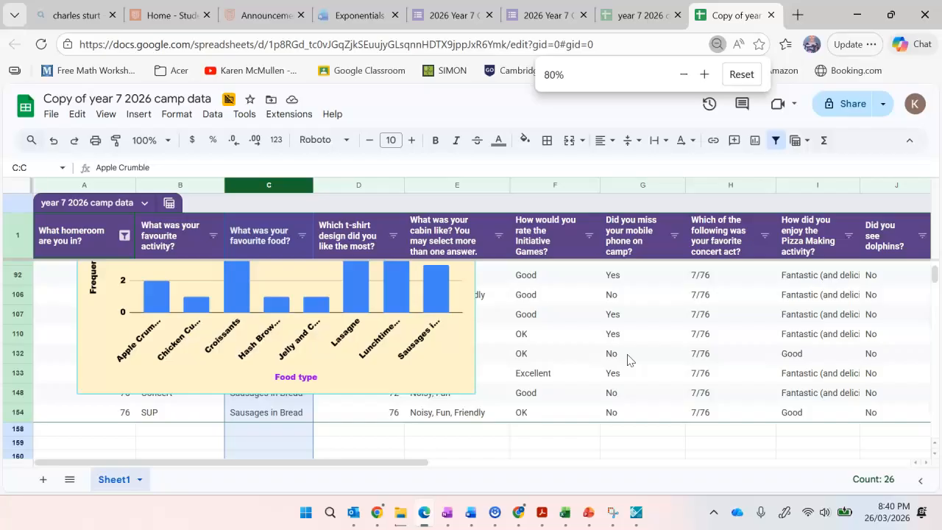
scroll(434, 331, "up", 2)
left_click(387, 298)
left_click_drag(428, 305, 503, 326)
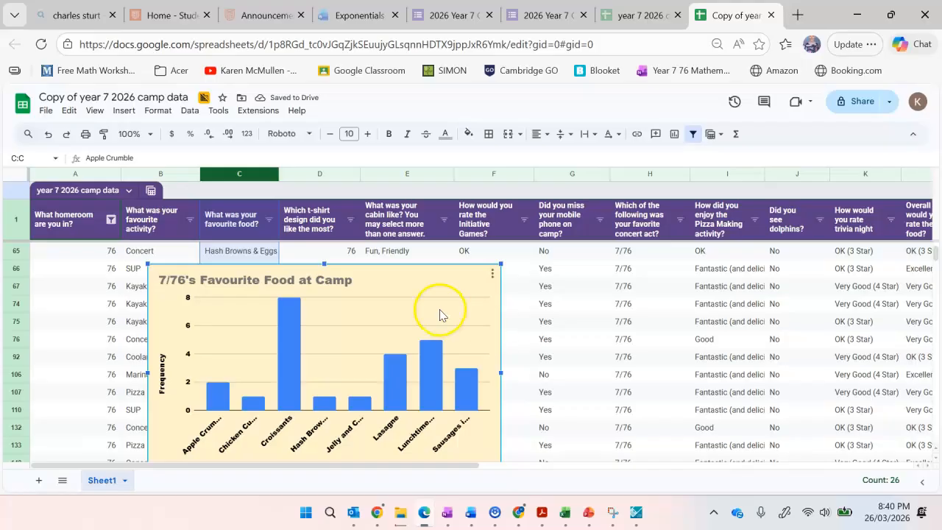
Copy the favourite food chart to the clipboard.
right_click(439, 314)
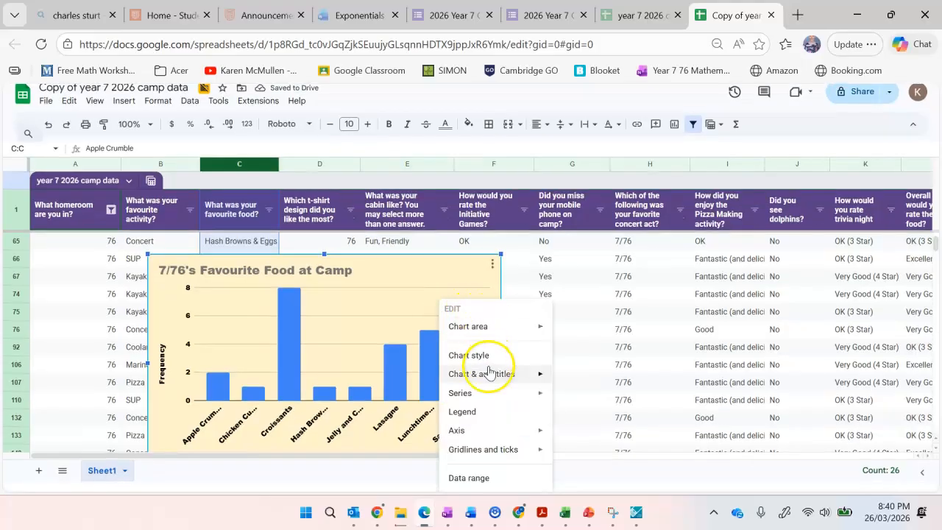
left_click(381, 294)
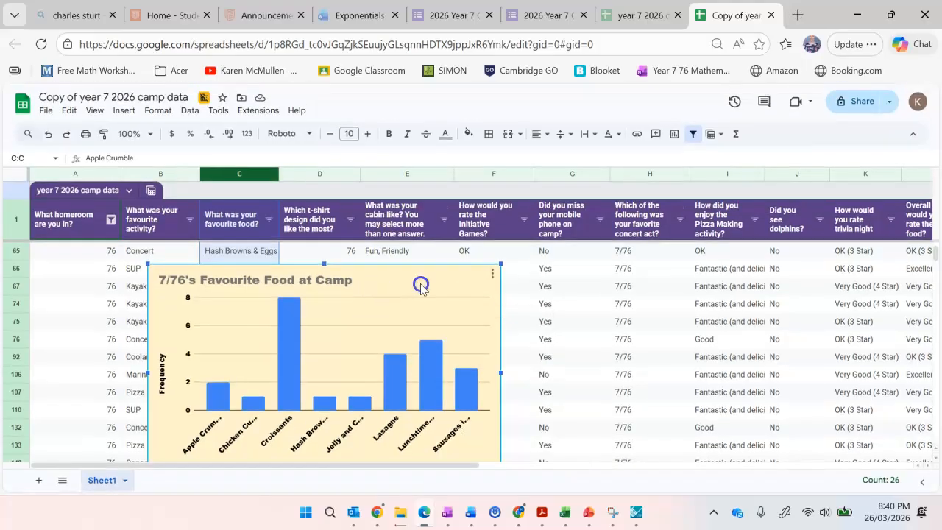
key("Escape")
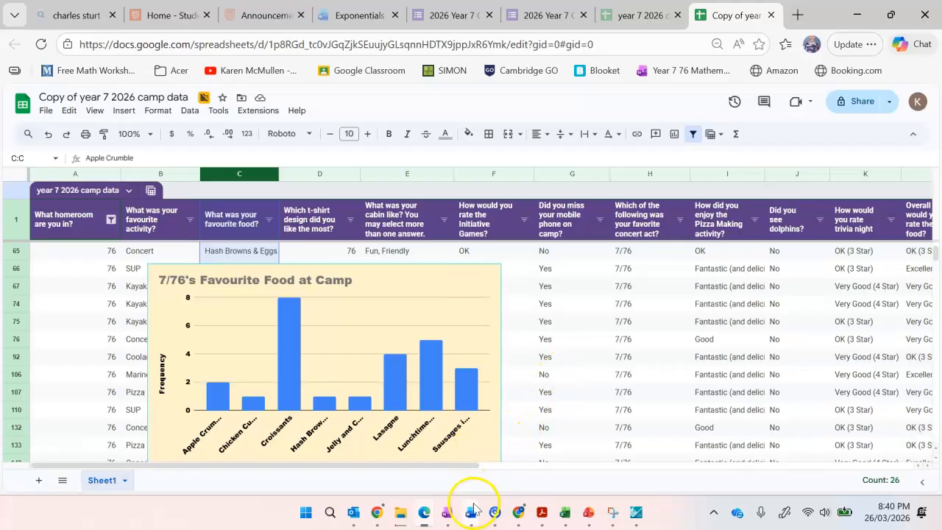
Switch to Word and paste the copied chart into a new blank document.
mouse_move(473, 519)
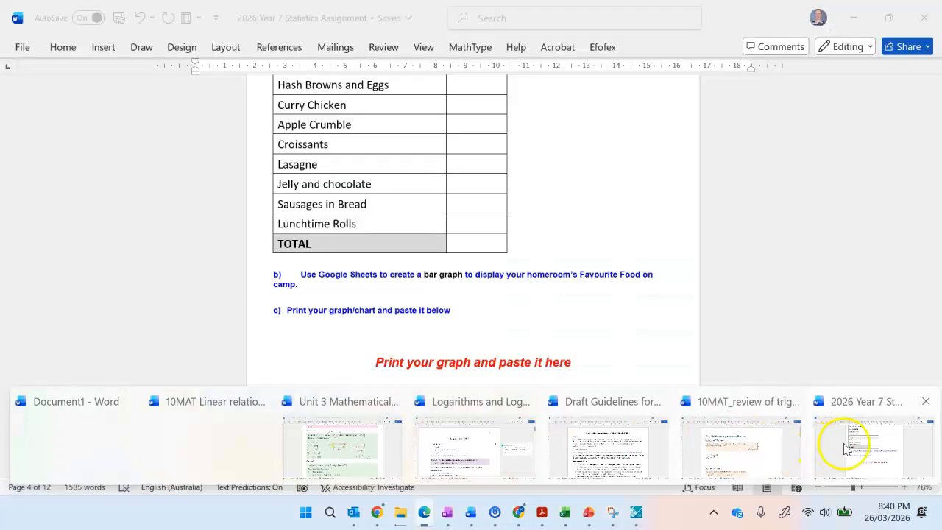
left_click(846, 442)
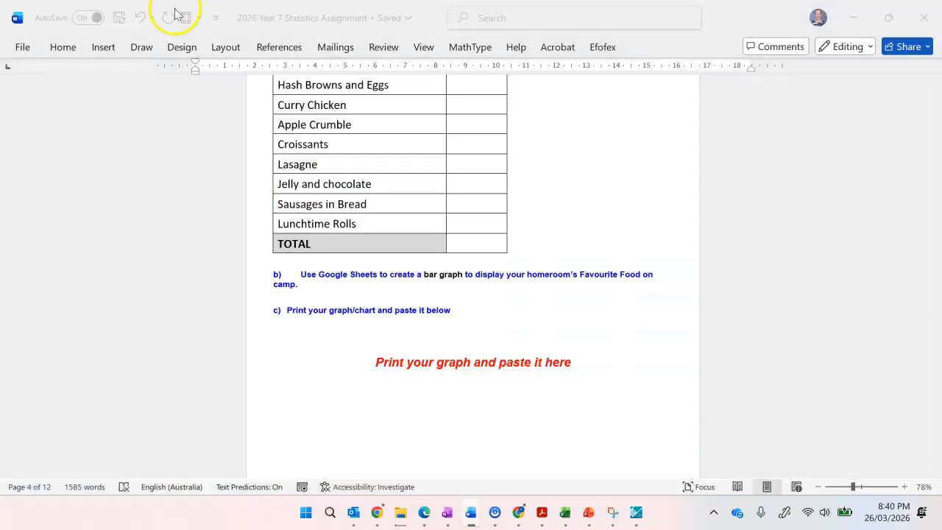
left_click(22, 47)
left_click(218, 122)
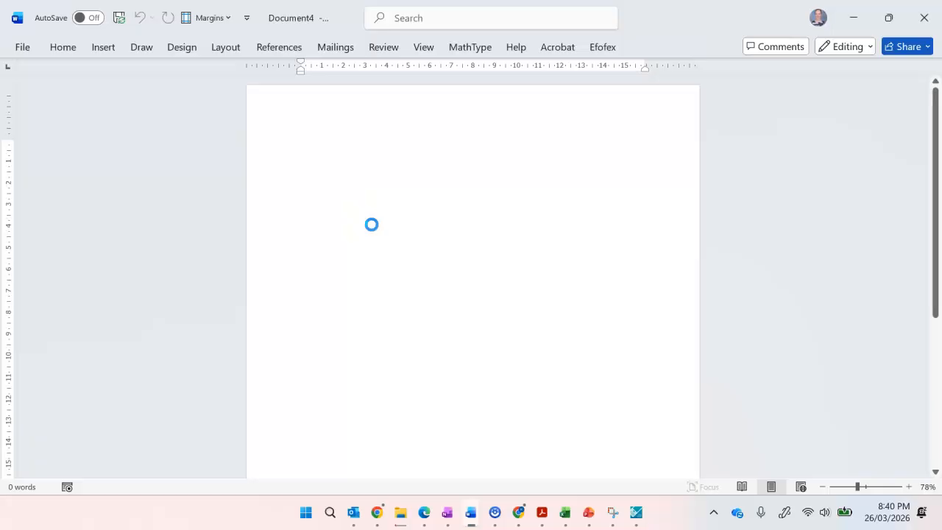
key("ctrl+v")
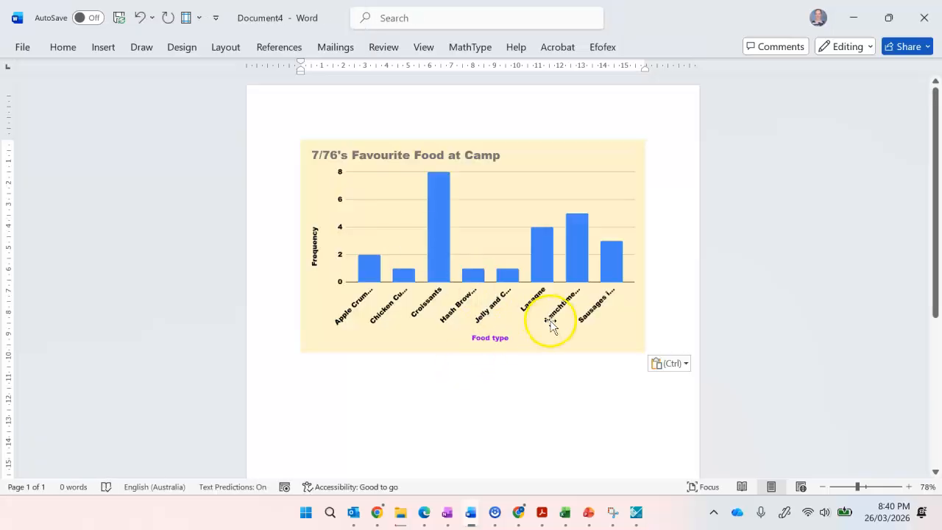
Shrink the pasted favourite food chart proportionally to about 13 cm wide in the Word document, and minimise that document.
left_click(552, 320)
left_click_drag(646, 353, 581, 309)
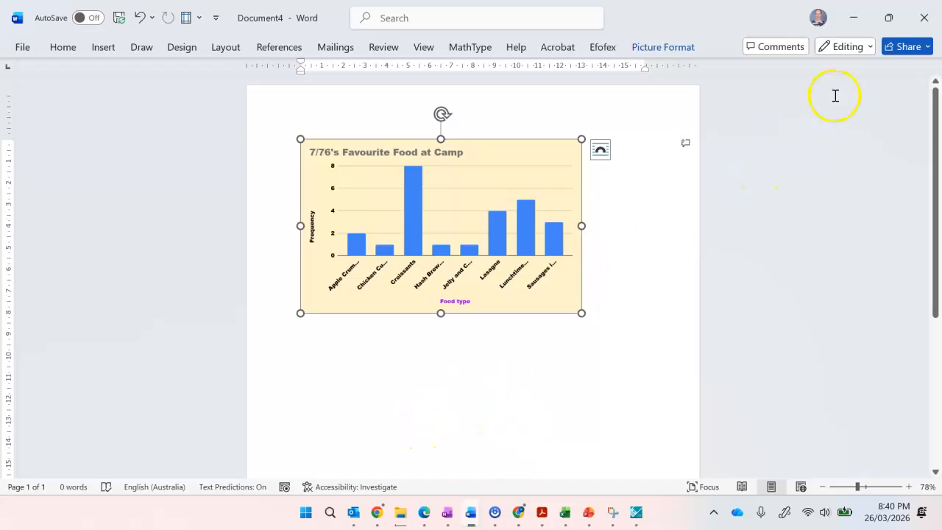
left_click(854, 17)
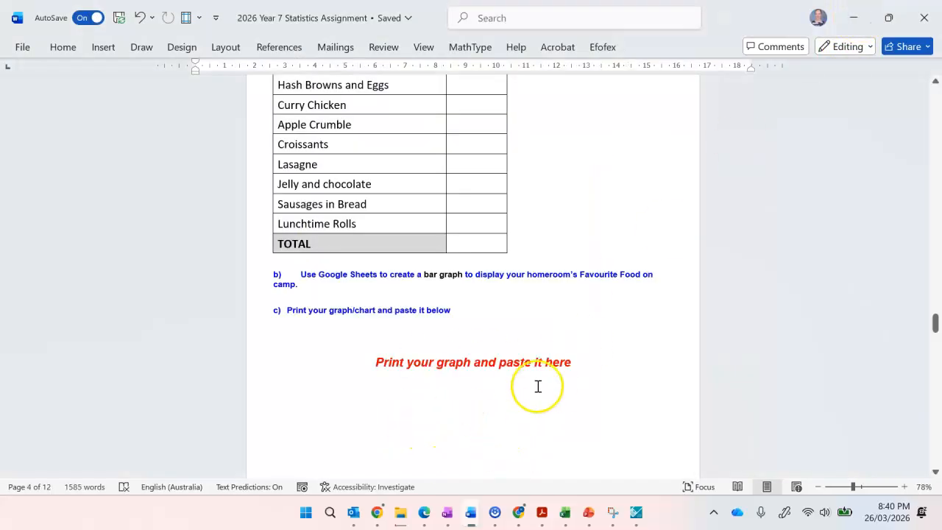
Review the assignment's graph questions, from the homeroom food bar graph through questions 2 and 3 with their frequency tables.
scroll(538, 386, "up", 3)
scroll(537, 387, "down", 10)
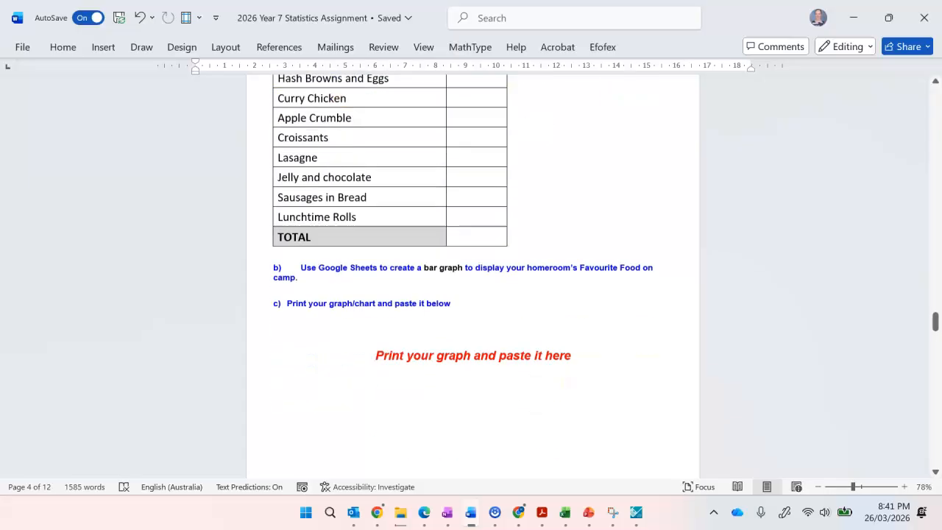
scroll(474, 276, "down", 8)
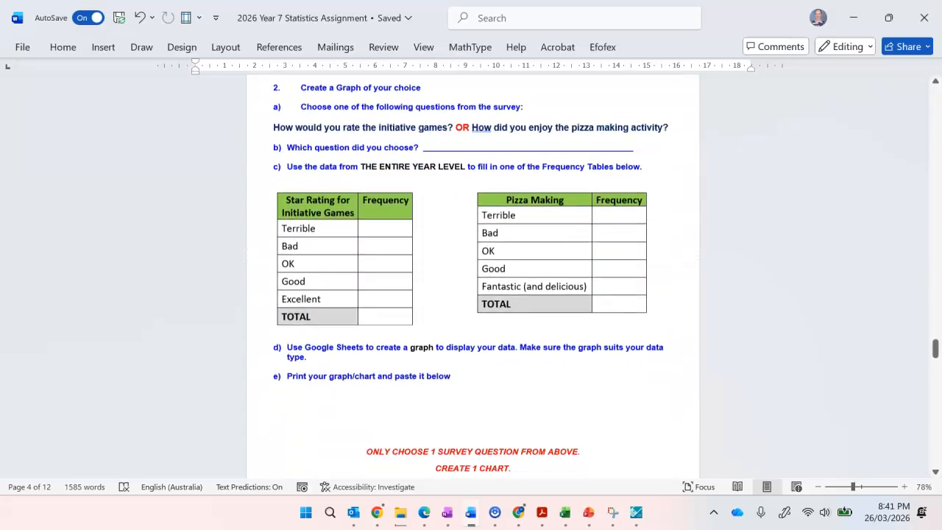
scroll(538, 387, "up", 1)
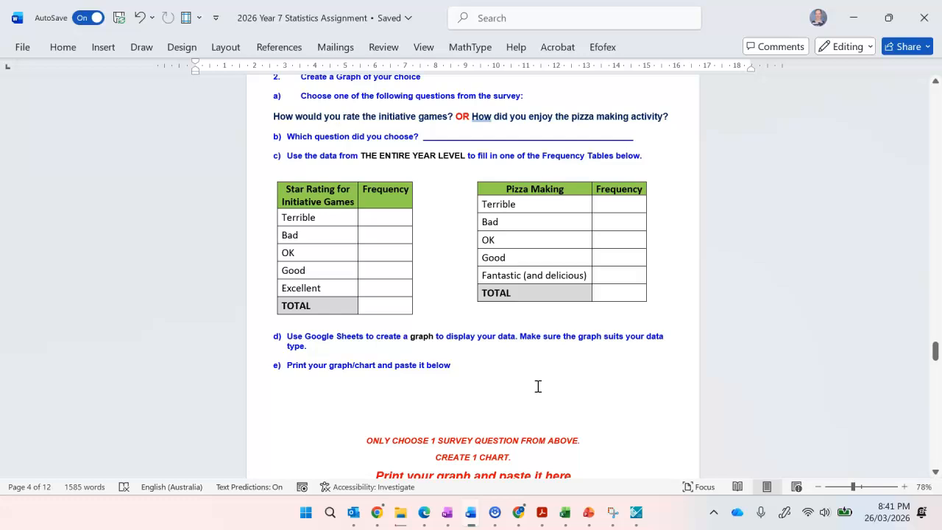
scroll(538, 386, "up", 1)
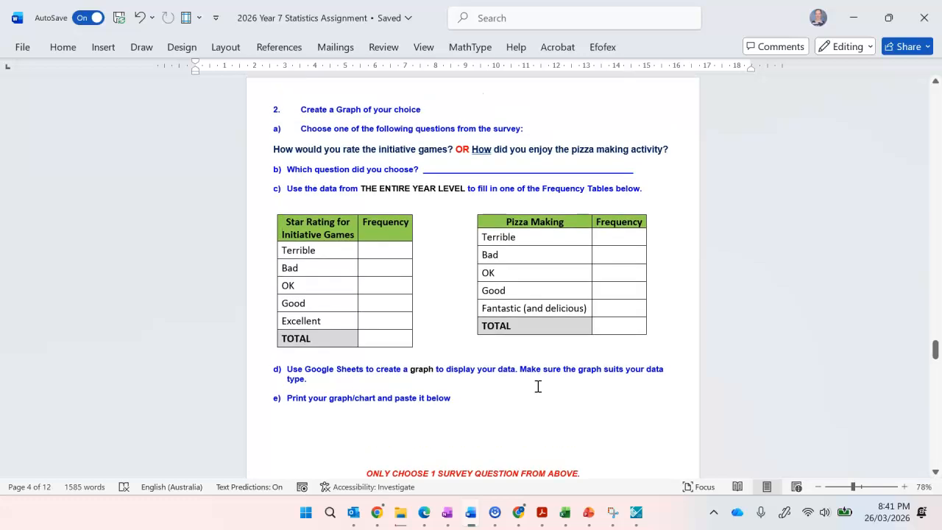
scroll(538, 386, "down", 6)
scroll(538, 387, "down", 5)
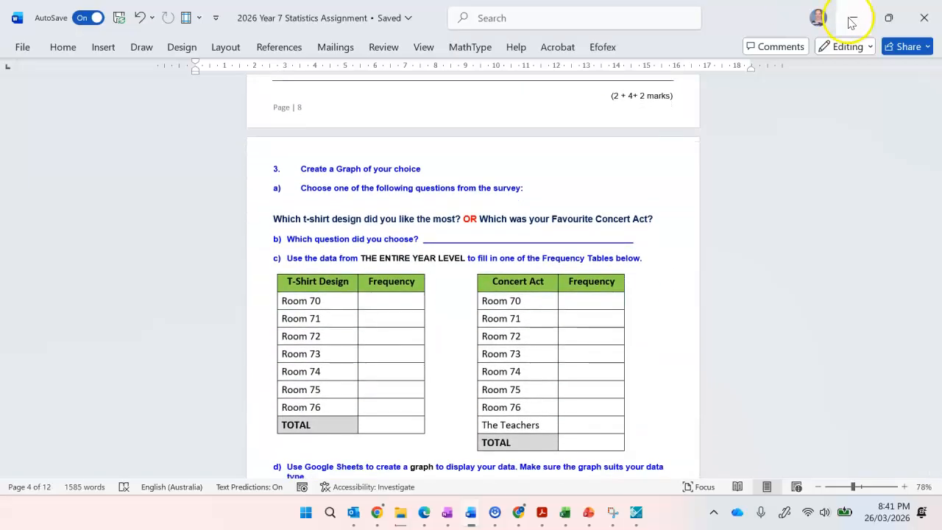
Return to the camp data spreadsheet, reopen the favourite food chart for editing and look through its chart style options.
left_click(851, 23)
left_click(457, 321)
double_click(457, 318)
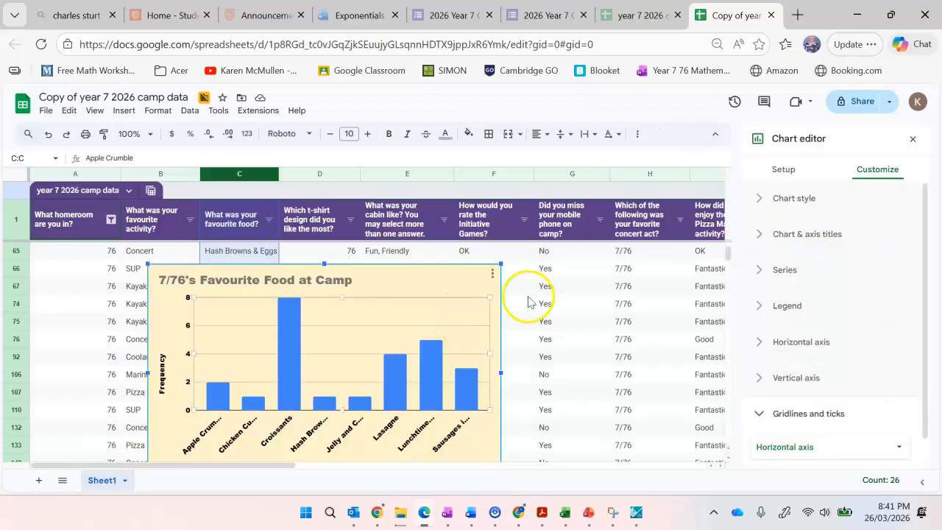
left_click(763, 201)
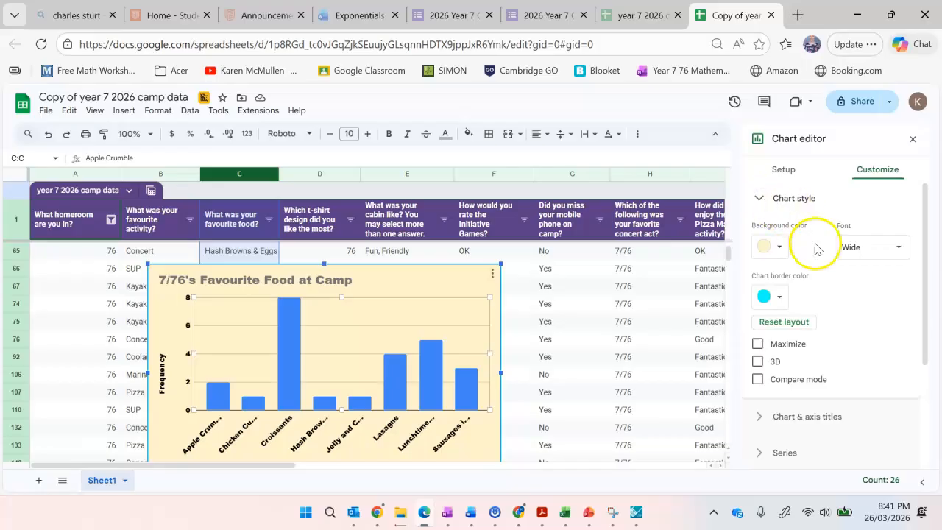
scroll(814, 321, "down", 1)
scroll(815, 321, "down", 3)
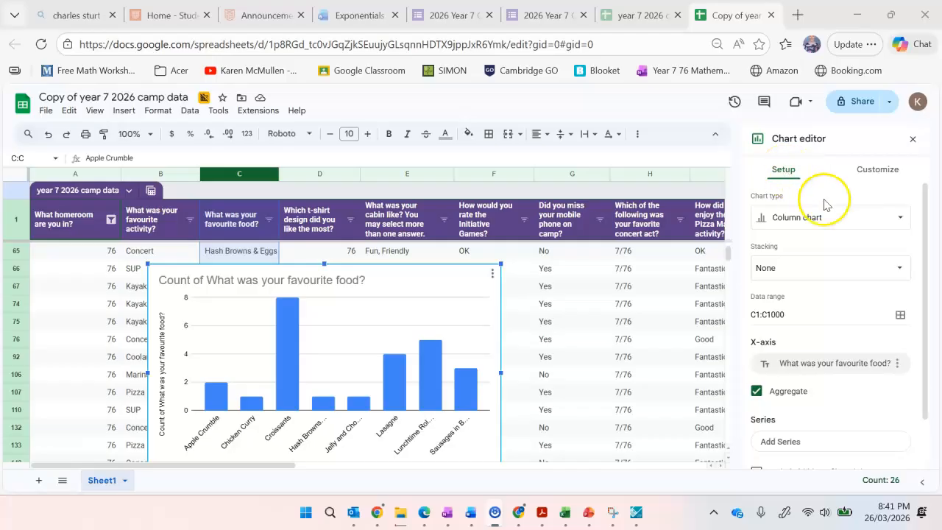
Try displaying the favourite food data as a pie chart and as a horizontal bar chart.
left_click(896, 219)
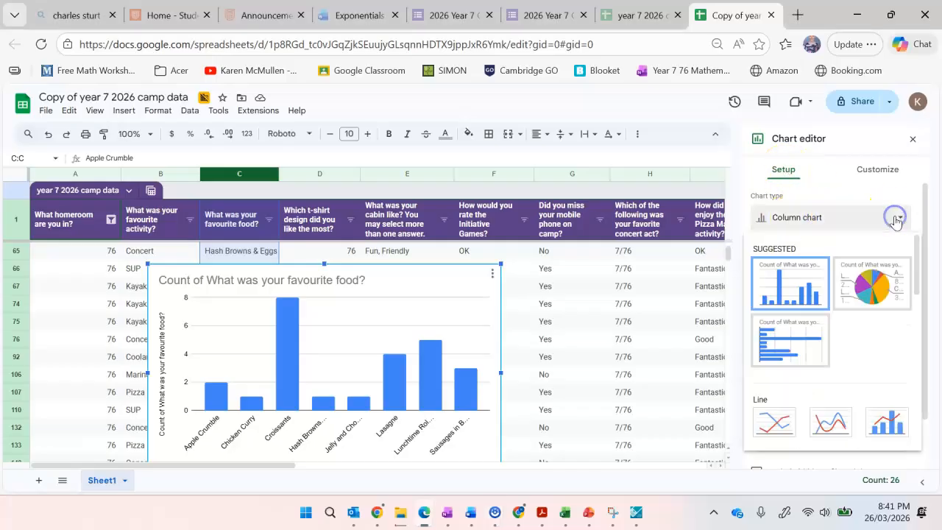
left_click(872, 286)
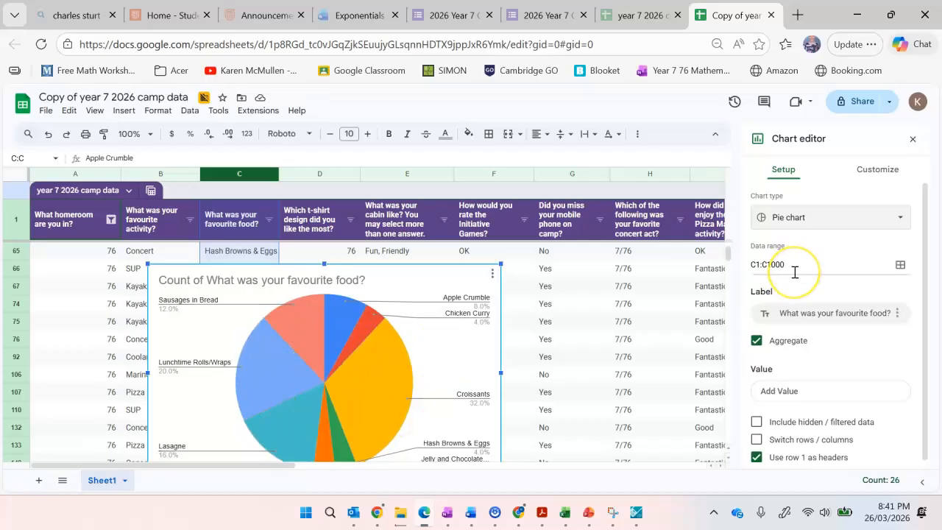
left_click(839, 216)
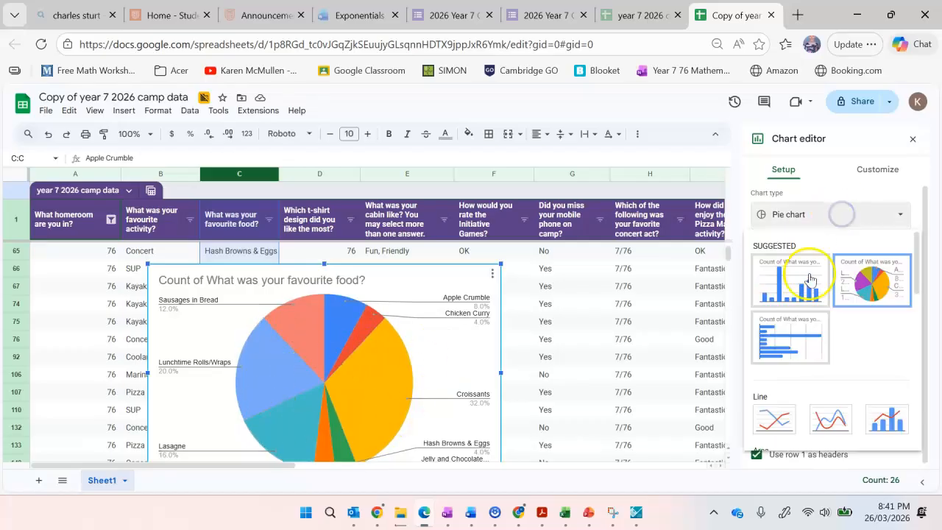
left_click(801, 332)
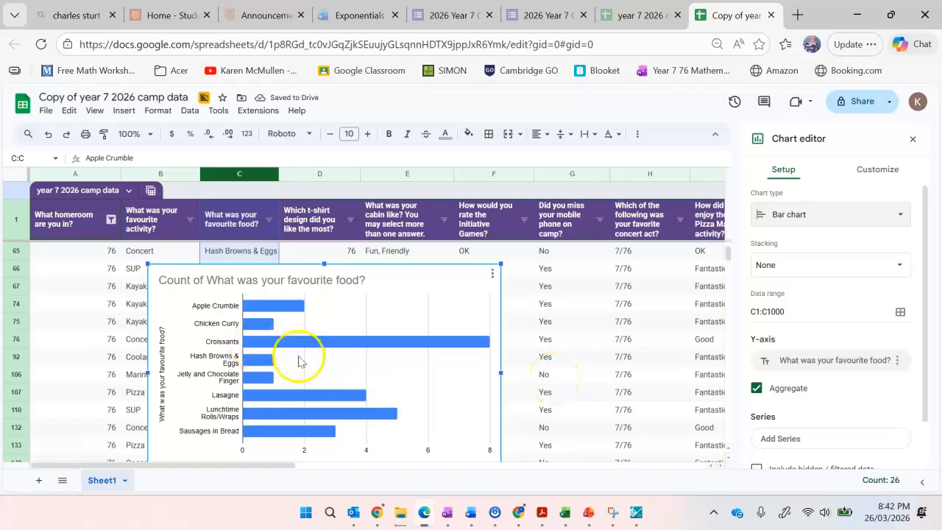
Change the favourite food chart's type to Doughnut chart.
left_click(885, 215)
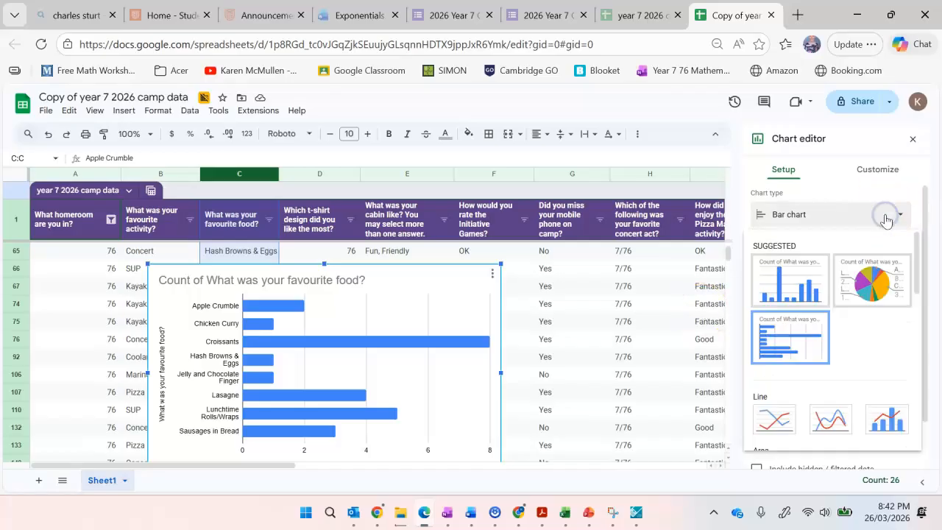
scroll(821, 345, "down", 2)
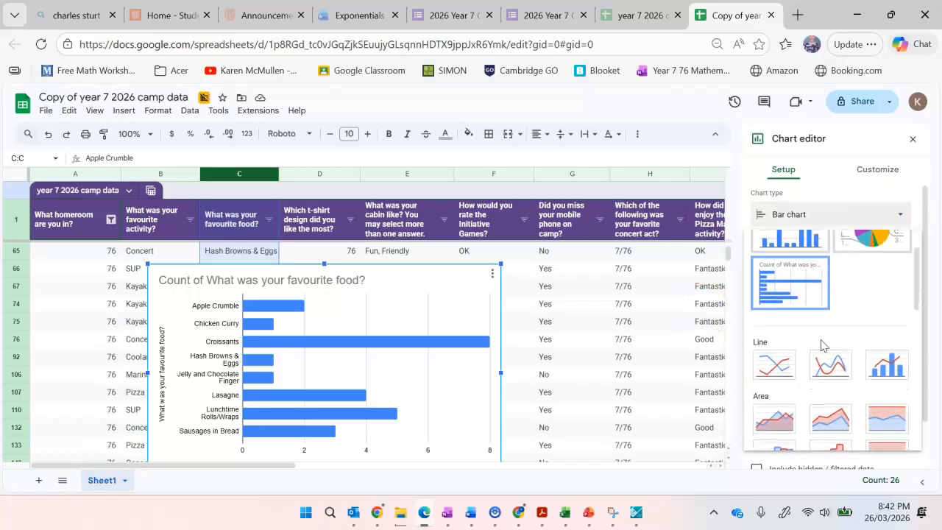
scroll(822, 346, "down", 3)
scroll(821, 346, "down", 3)
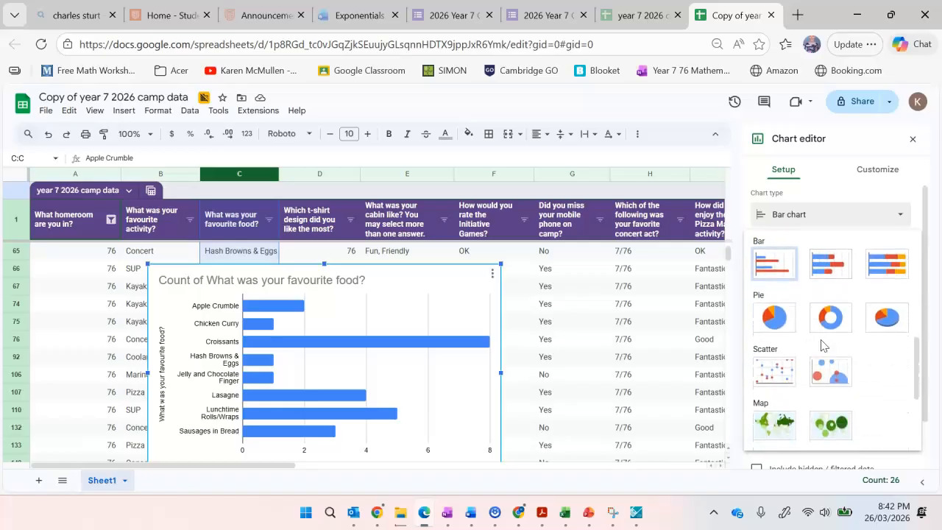
left_click(832, 315)
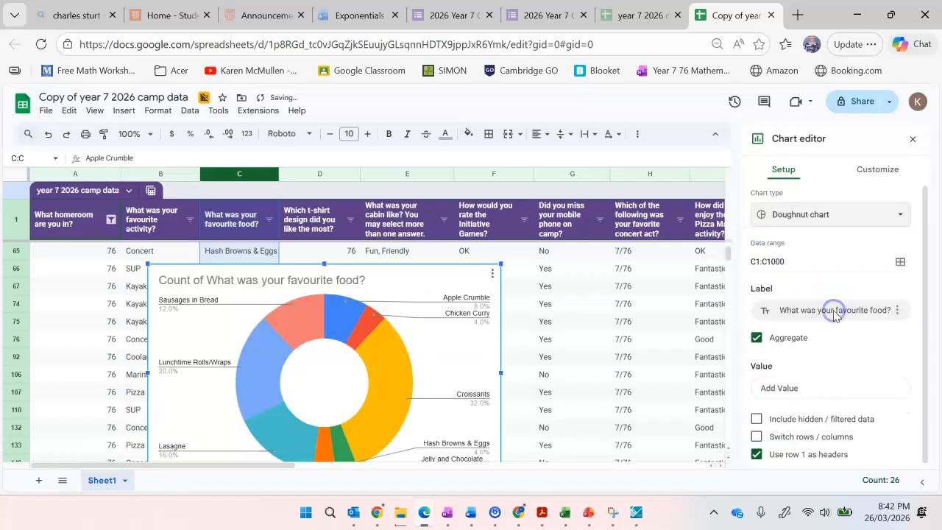
Browse the remaining chart types offered for the favourite food data, including the scatter, map and other categories.
left_click(836, 217)
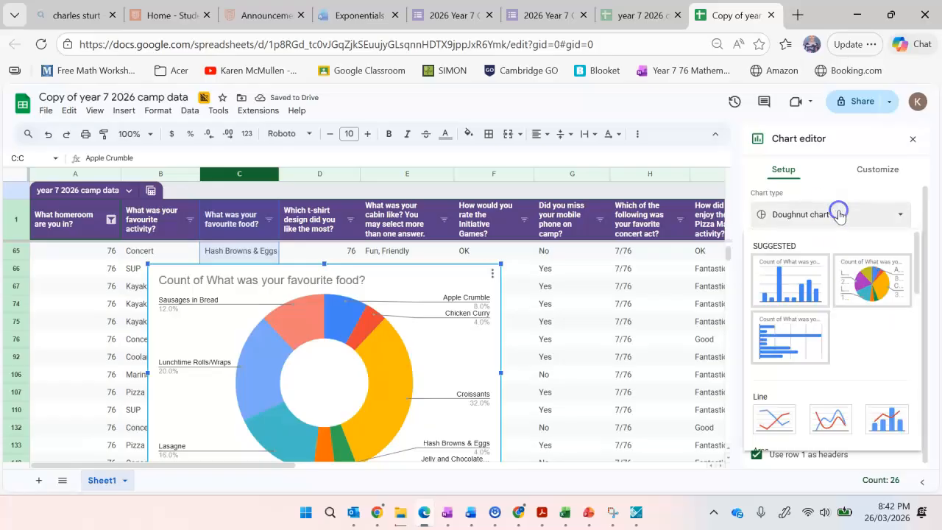
scroll(871, 346, "down", 2)
scroll(870, 351, "down", 5)
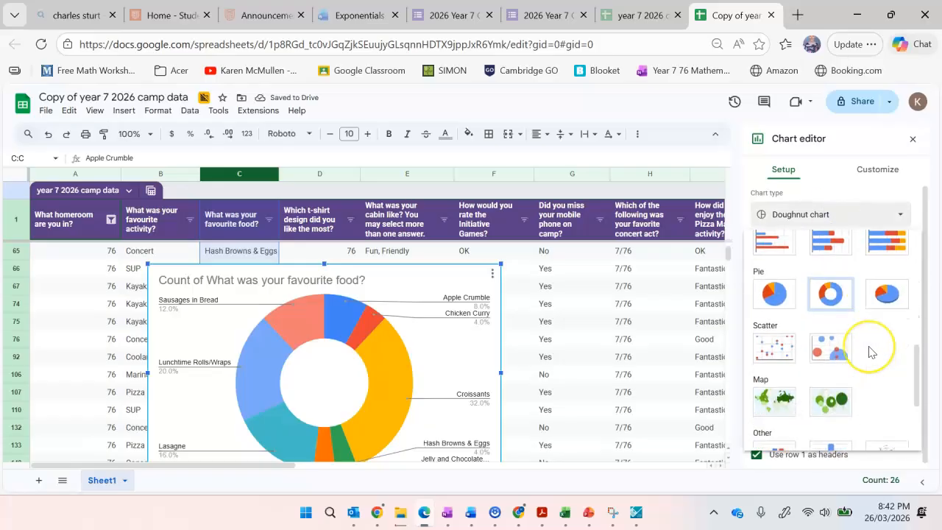
scroll(871, 352, "down", 3)
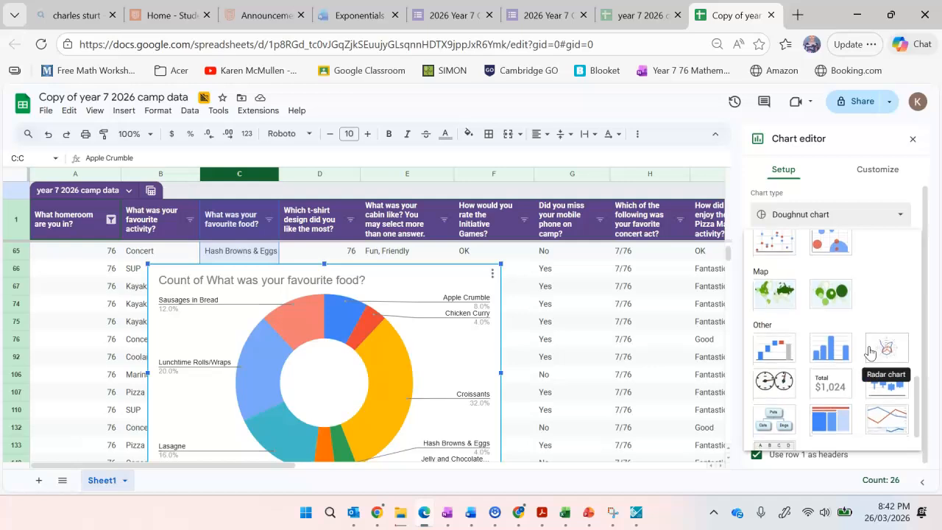
scroll(871, 352, "up", 8)
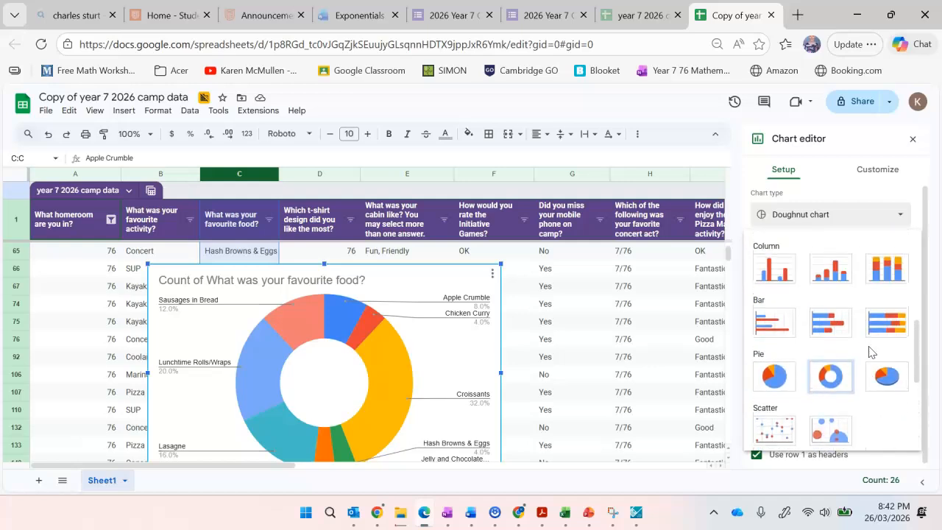
scroll(869, 352, "up", 3)
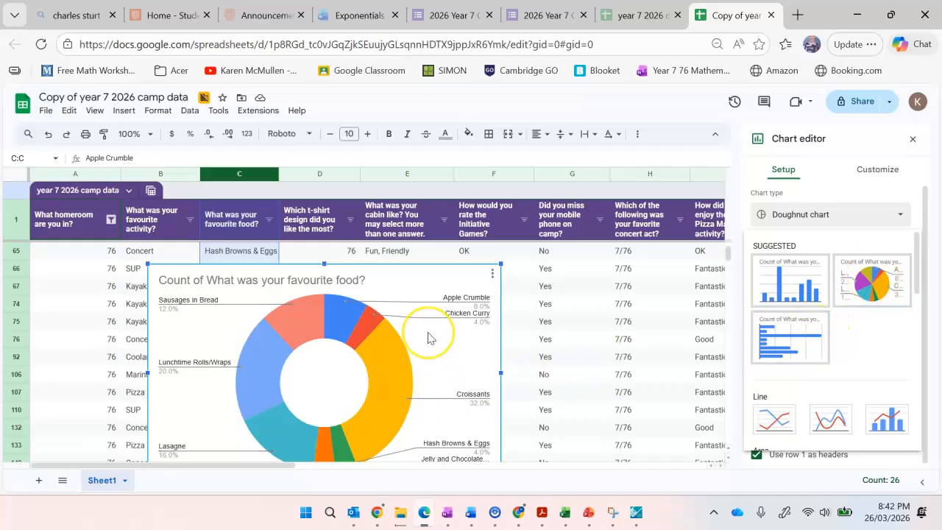
scroll(429, 324, "down", 2)
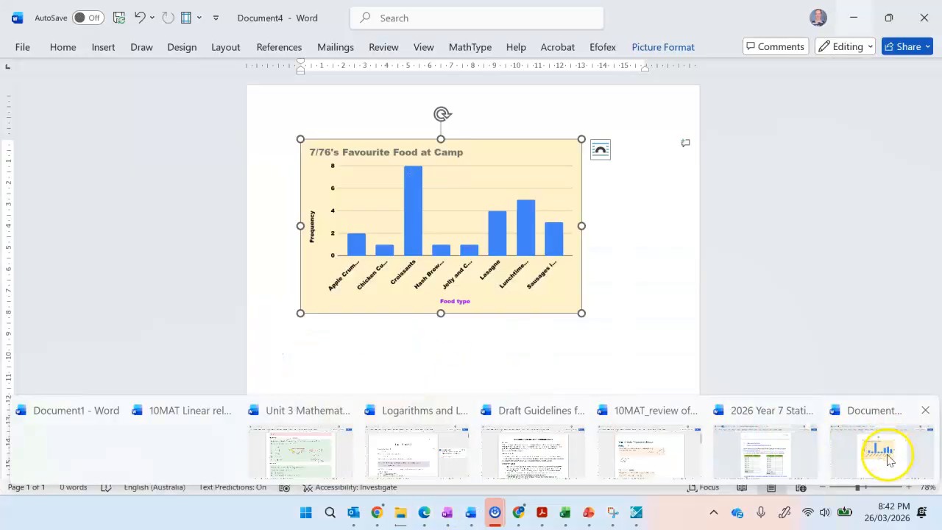
Switch to the 2026 Year 7 Statistics Assignment in Word and review question 3's T-Shirt Design and Concert Act tables.
left_click(890, 449)
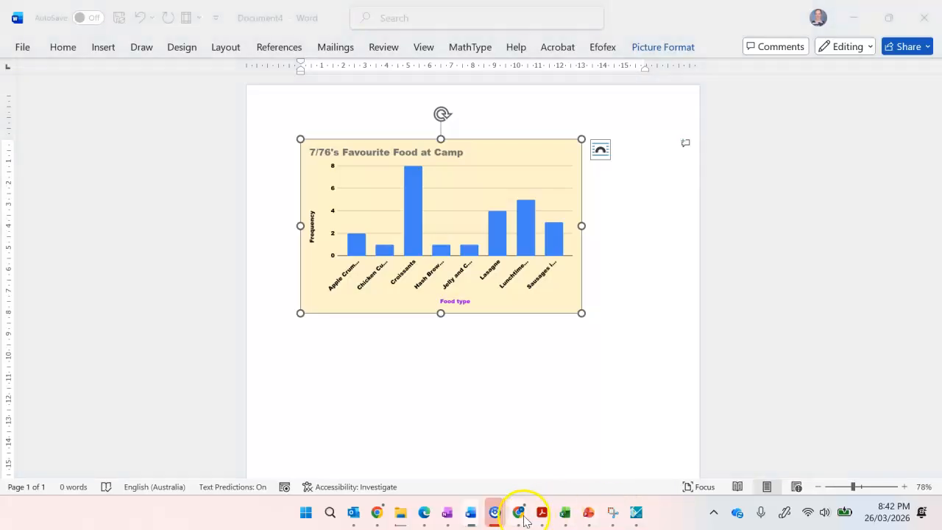
left_click(471, 512)
left_click(776, 450)
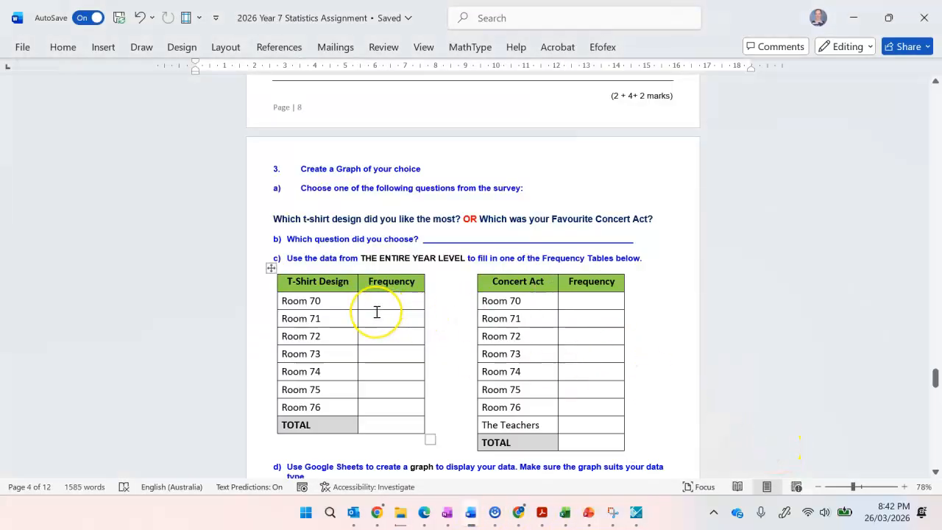
scroll(377, 312, "down", 1)
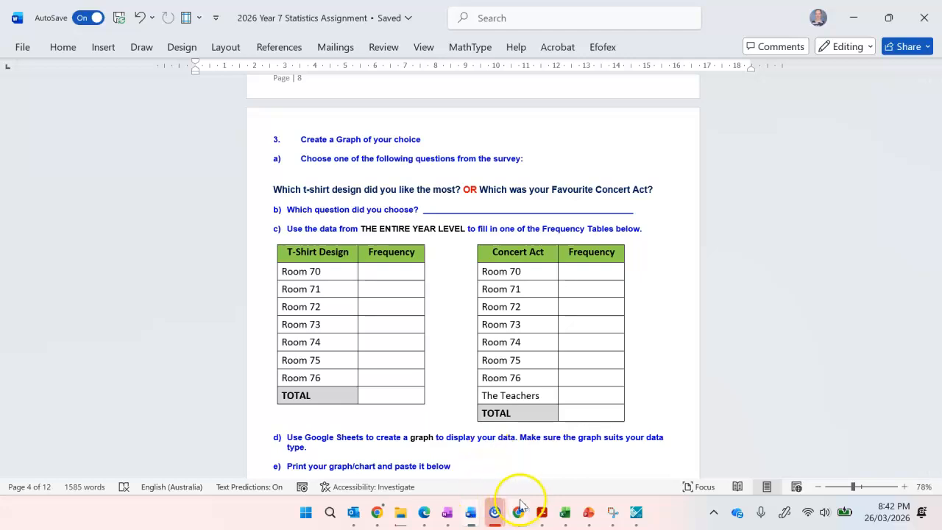
Switch back to the camp data spreadsheet and select the favourite food doughnut chart.
mouse_move(448, 521)
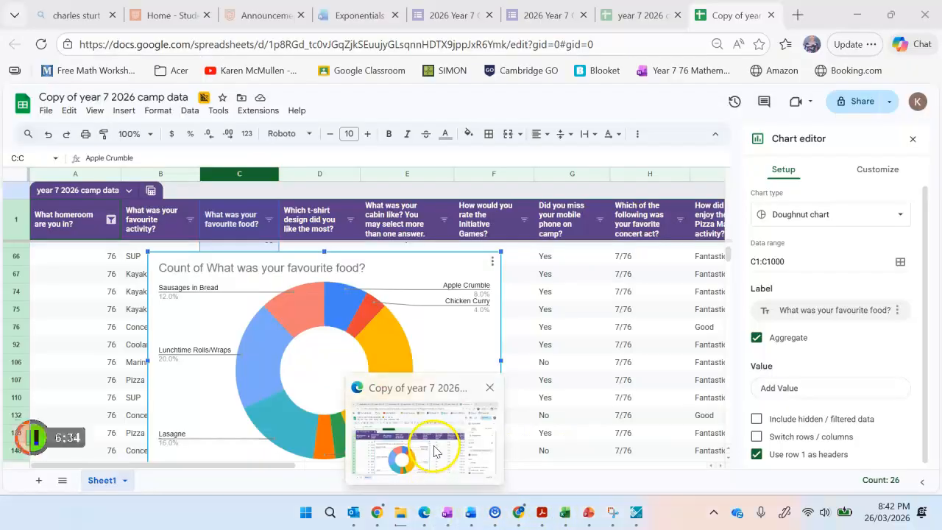
left_click(435, 450)
left_click(471, 304)
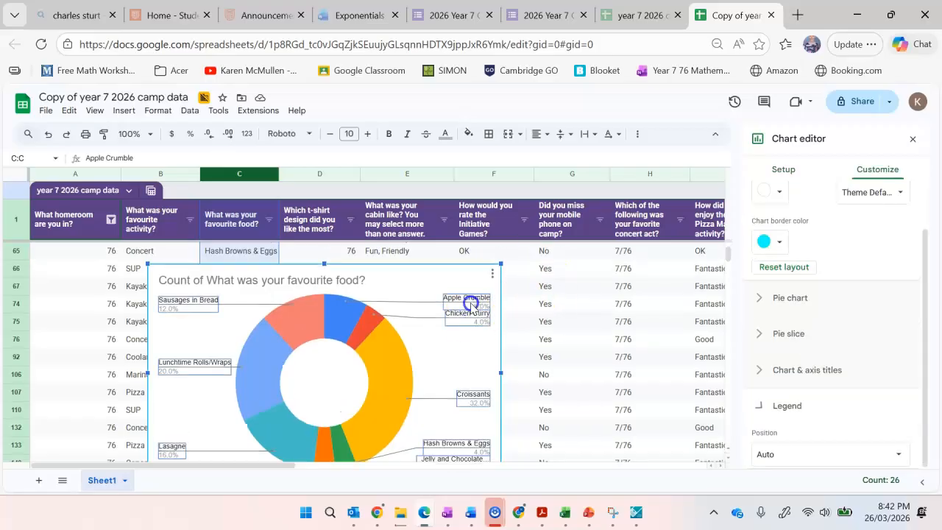
left_click(432, 285)
left_click(458, 351)
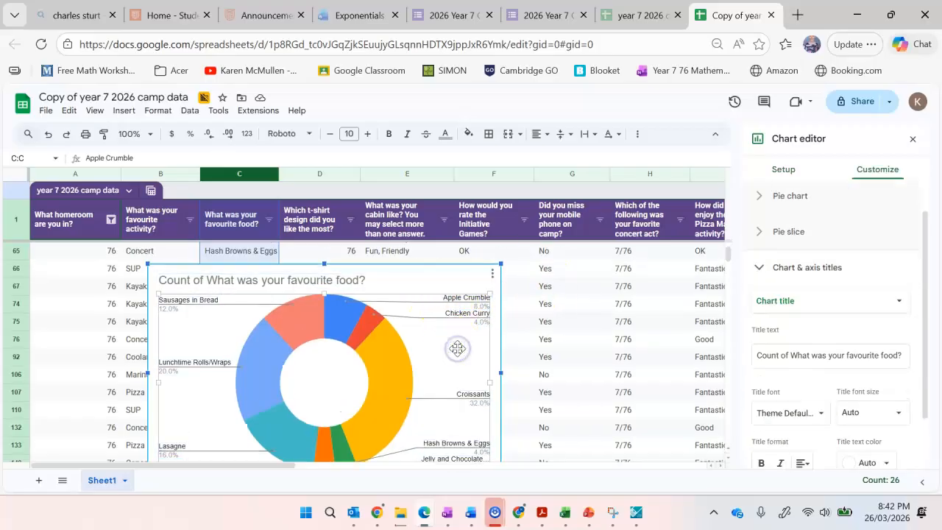
Try to delete the favourite food doughnut chart from the sheet.
left_click(500, 264)
key("Delete")
left_click(479, 269)
key("Delete")
Move the doughnut chart so it starts in column E around row 65, and insert a new chart from t-shirt design column D.
left_click_drag(479, 272, 738, 263)
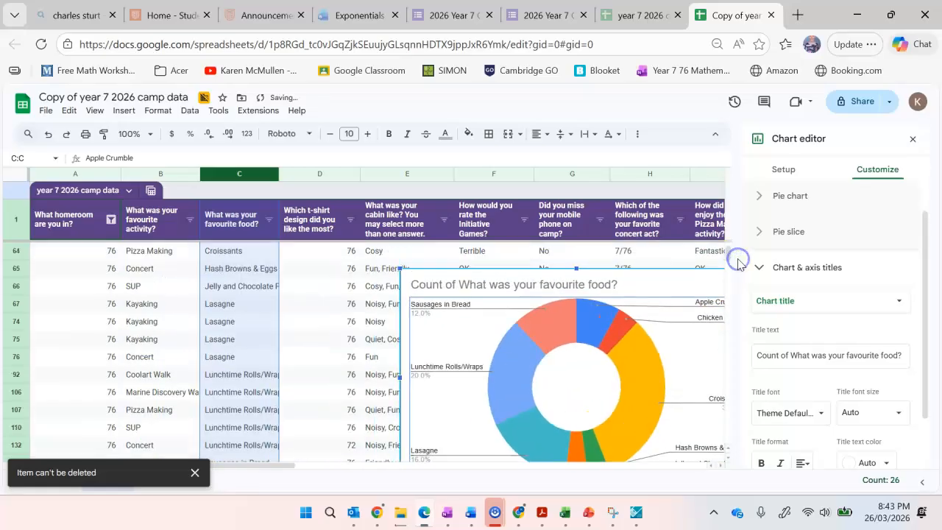
left_click(315, 176)
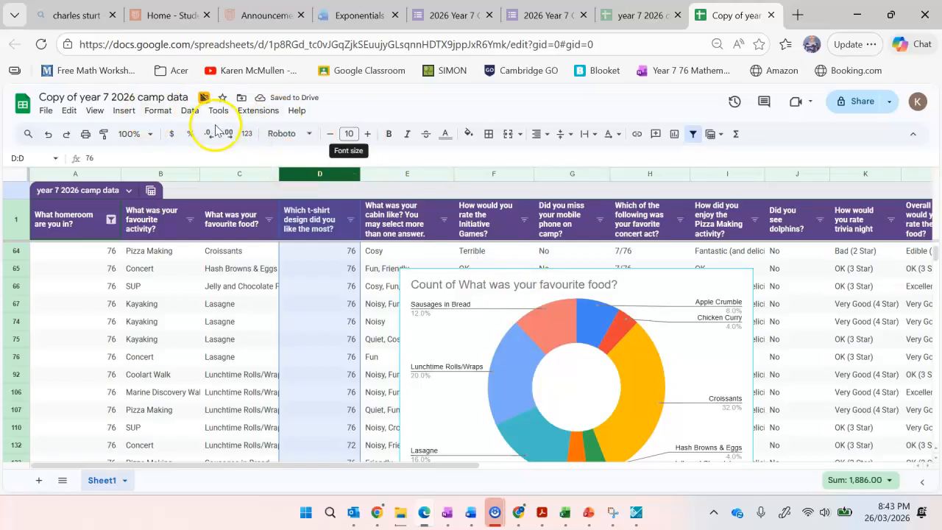
left_click(122, 112)
left_click(159, 227)
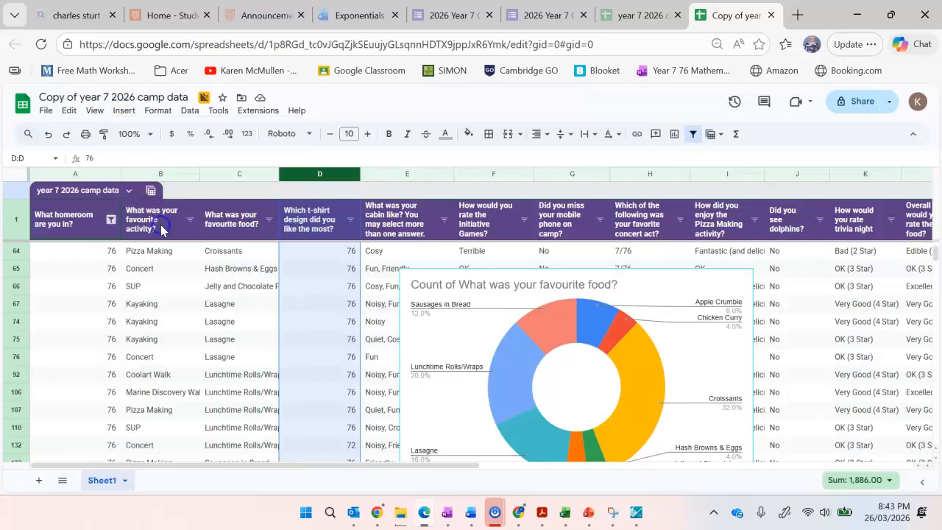
Set the new t-shirt design chart's type to Histogram chart.
left_click(871, 170)
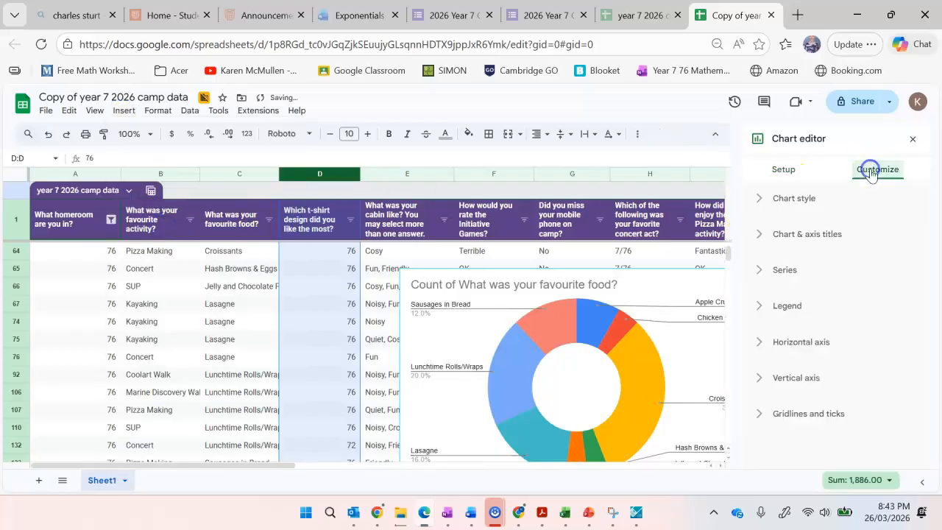
left_click(786, 170)
left_click(800, 215)
left_click(814, 312)
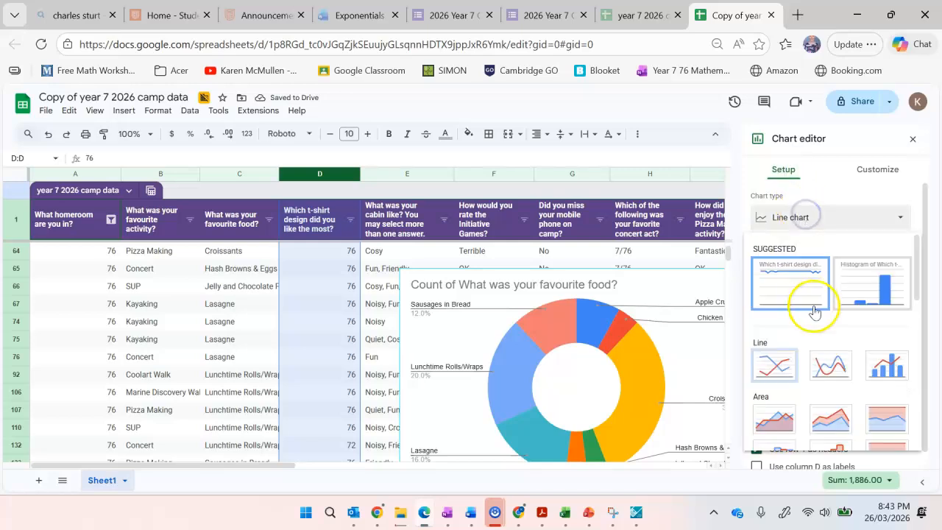
left_click(884, 290)
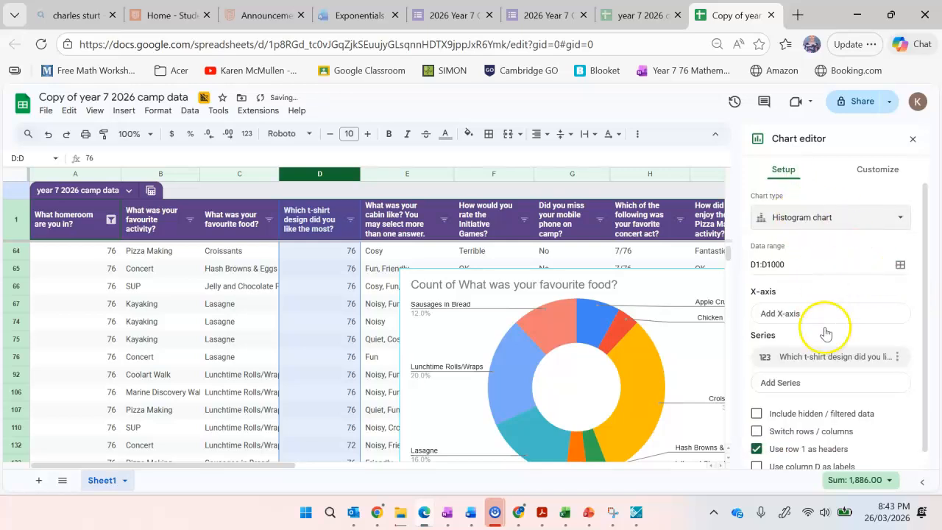
Browse the available chart types for an alternative way to display the t-shirt design data.
left_click(819, 219)
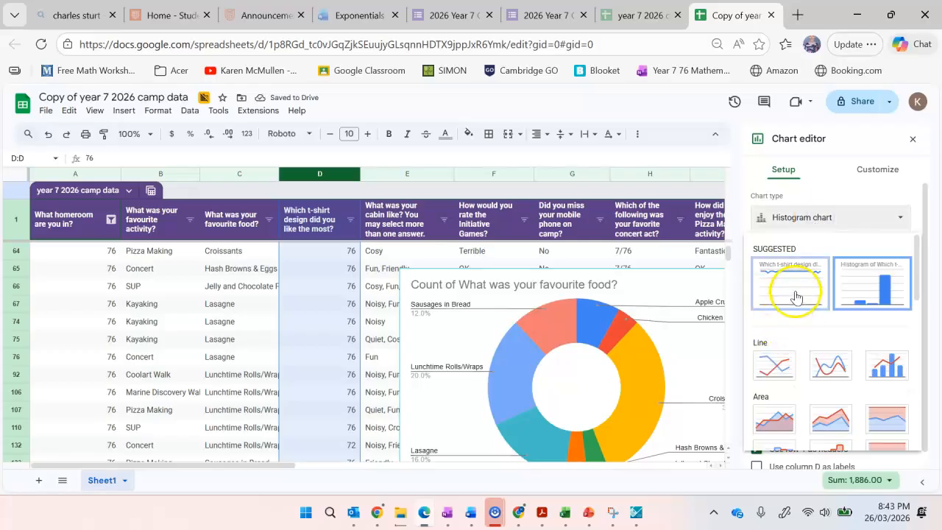
scroll(824, 335, "down", 1)
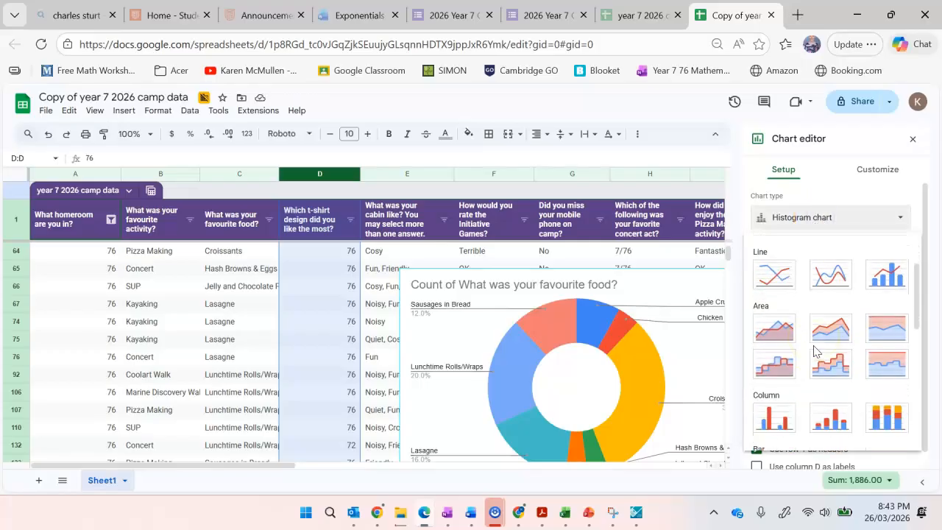
scroll(814, 352, "down", 4)
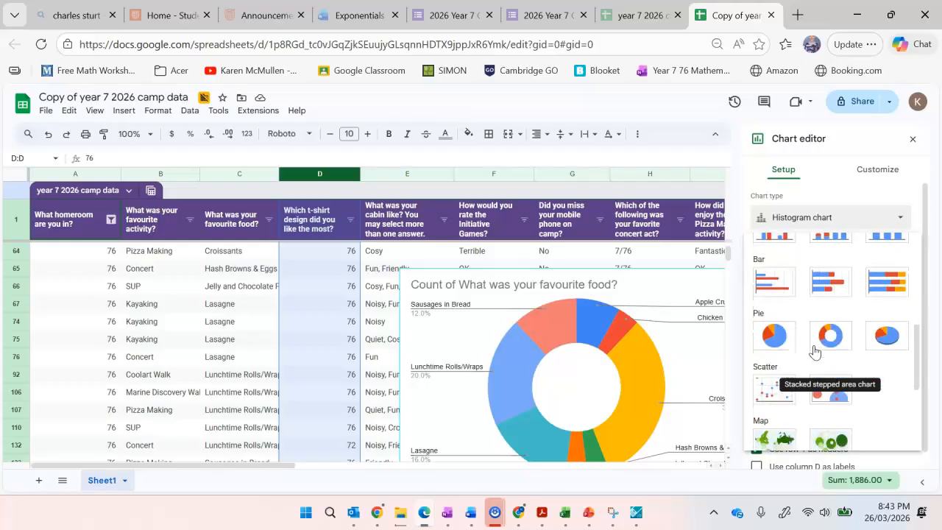
scroll(814, 352, "up", 4)
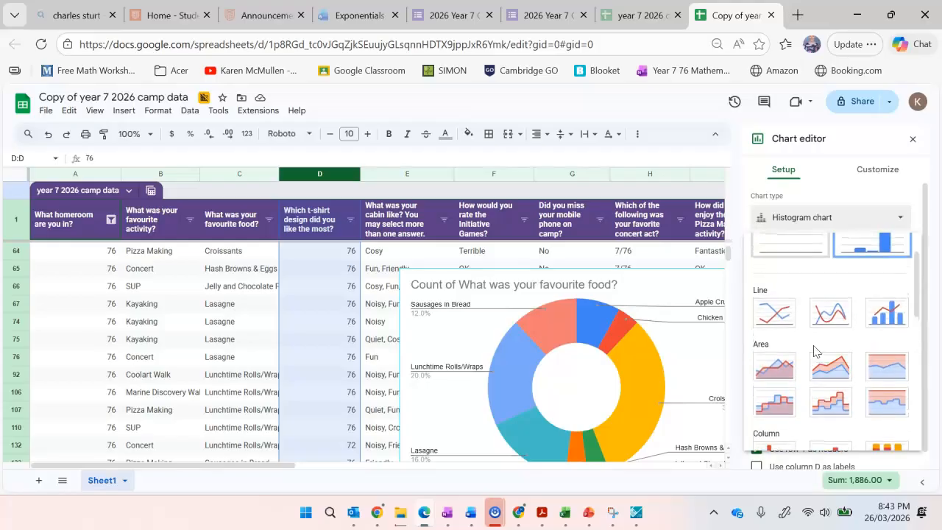